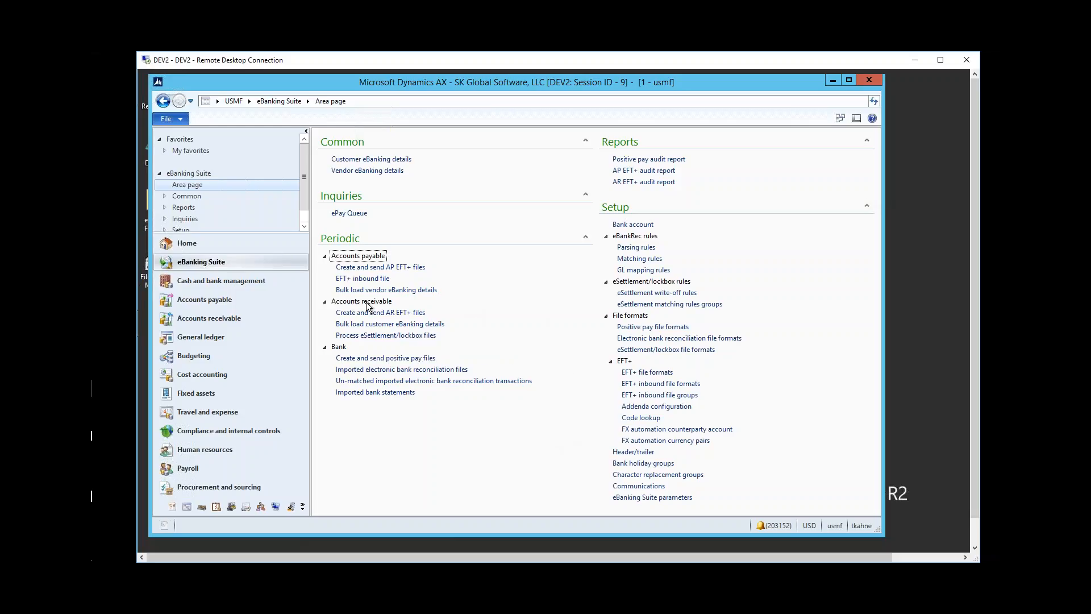
Import the BoA lockbox file Bai2-CU9.txt for bank account USMF OPER and open the imported journal in the workbench
left_click(365, 339)
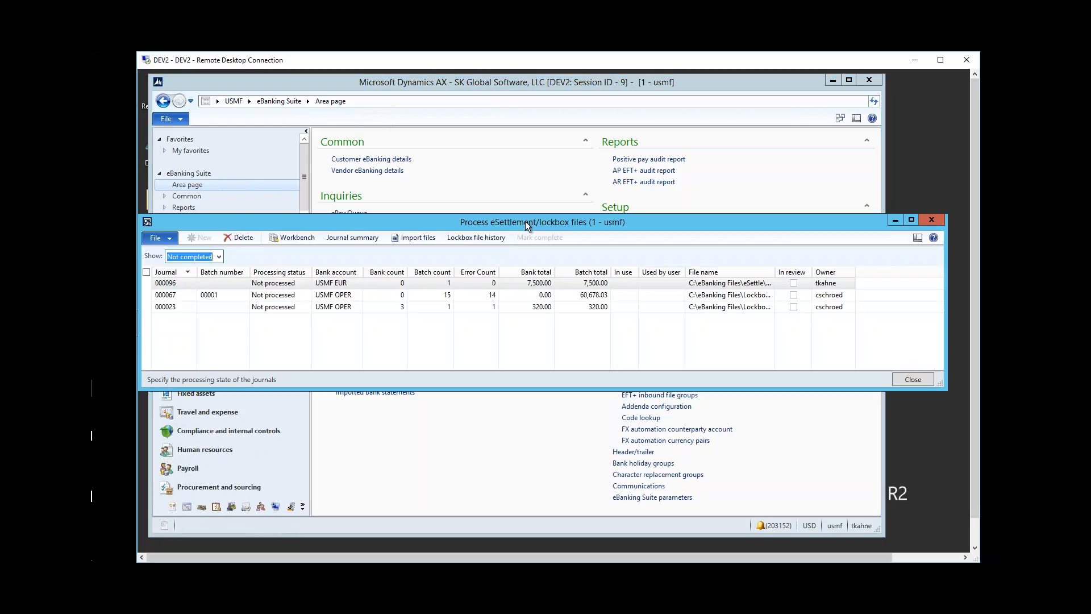
left_click_drag(525, 221, 529, 209)
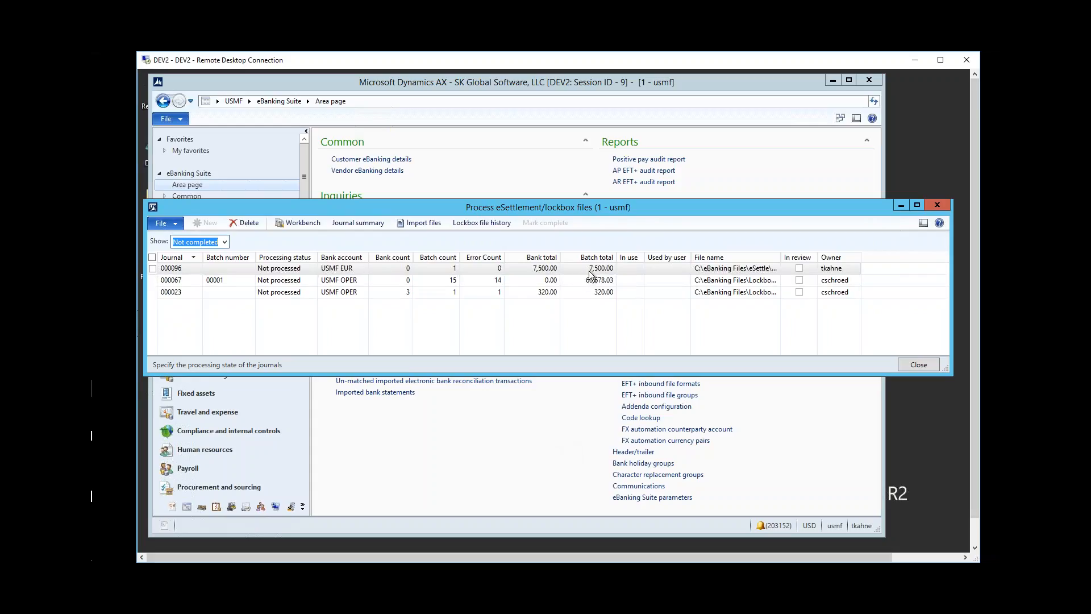
left_click(421, 224)
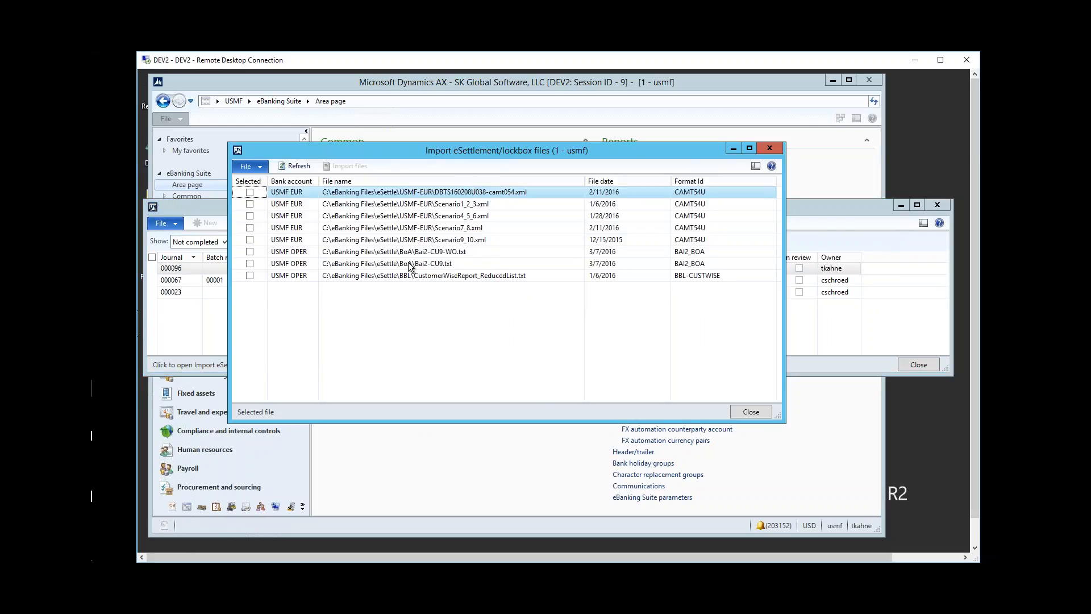
left_click(250, 262)
left_click(250, 263)
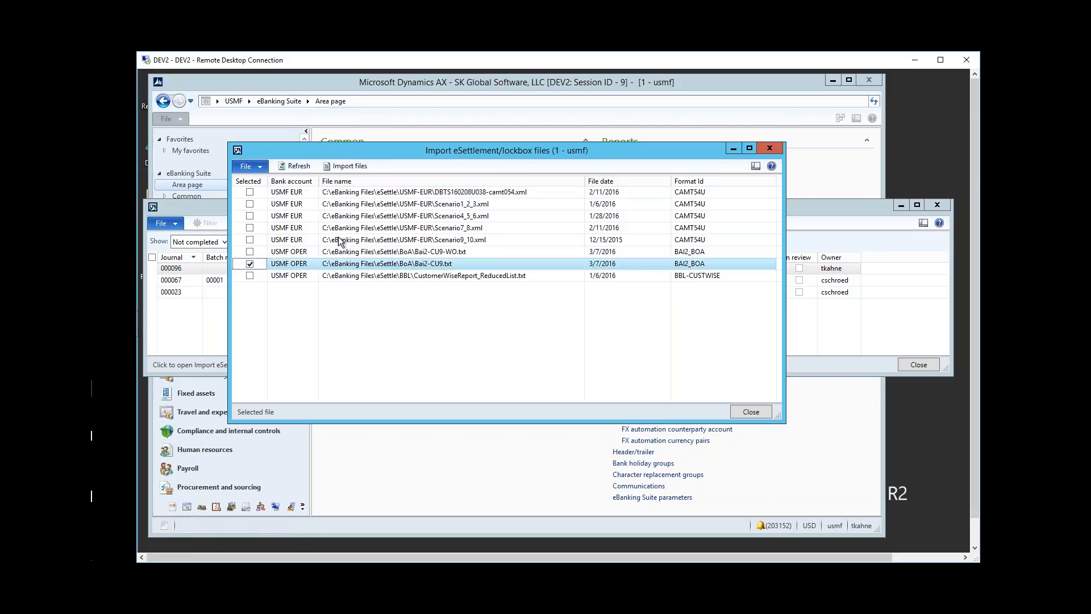
left_click(351, 167)
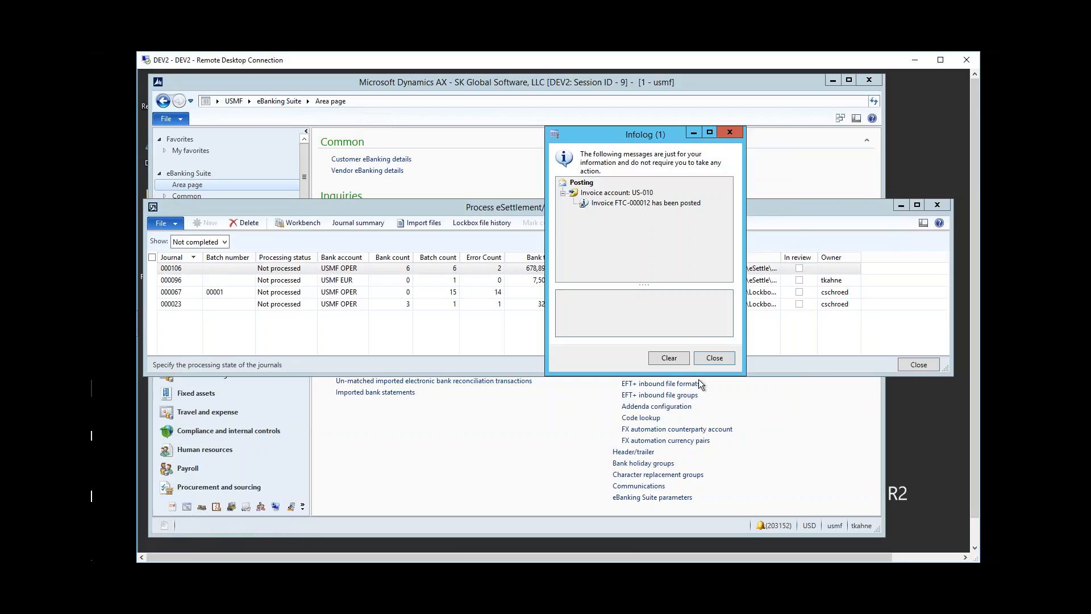
left_click(708, 358)
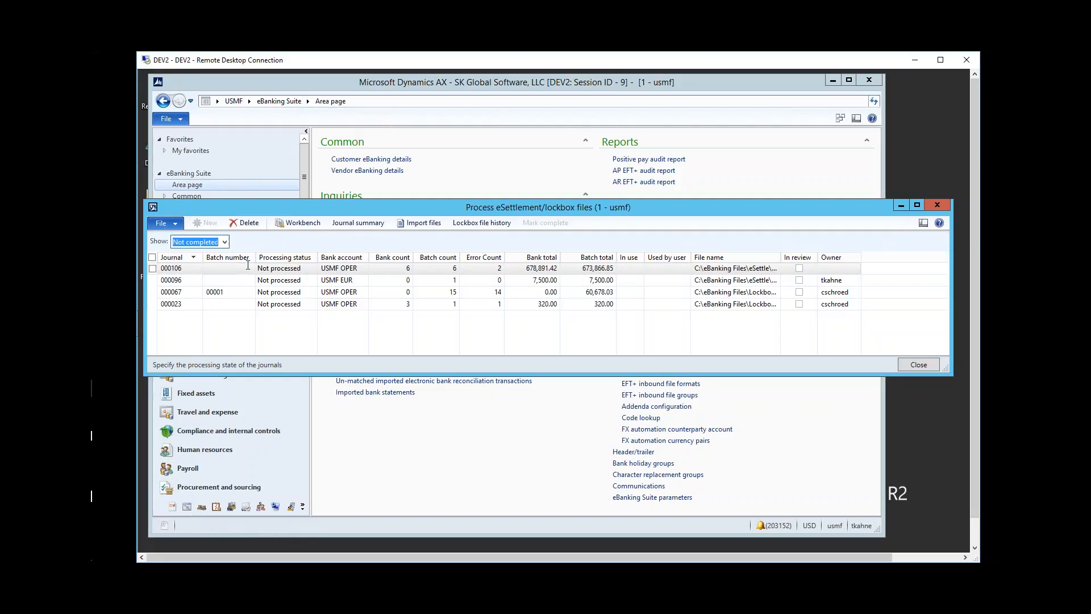
left_click(298, 222)
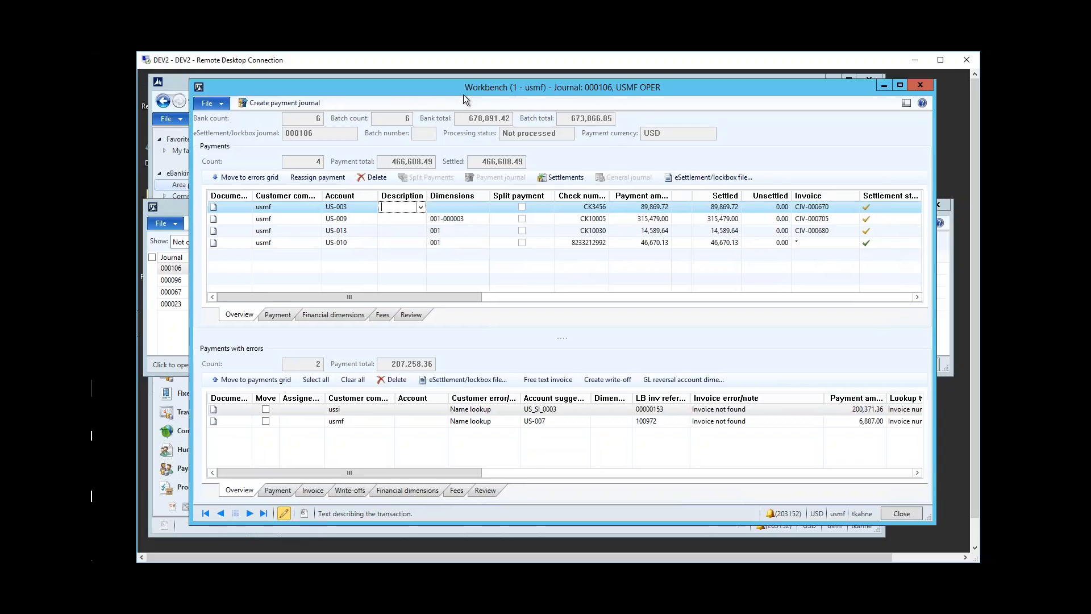
left_click_drag(465, 93, 483, 88)
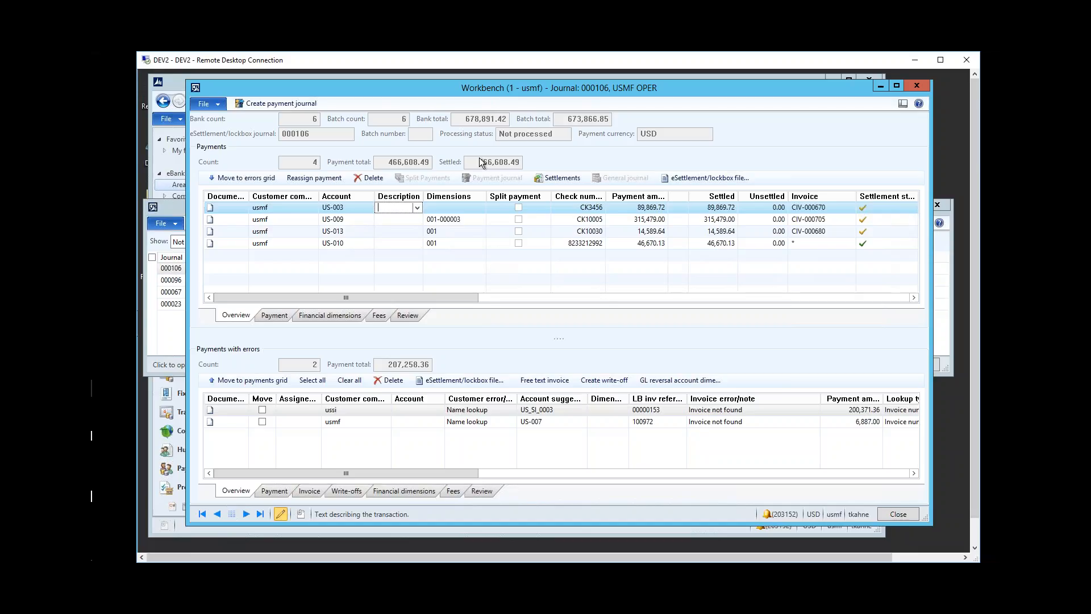
Review the options for creating a payment journal from the workbench payments, without creating one
left_click(309, 105)
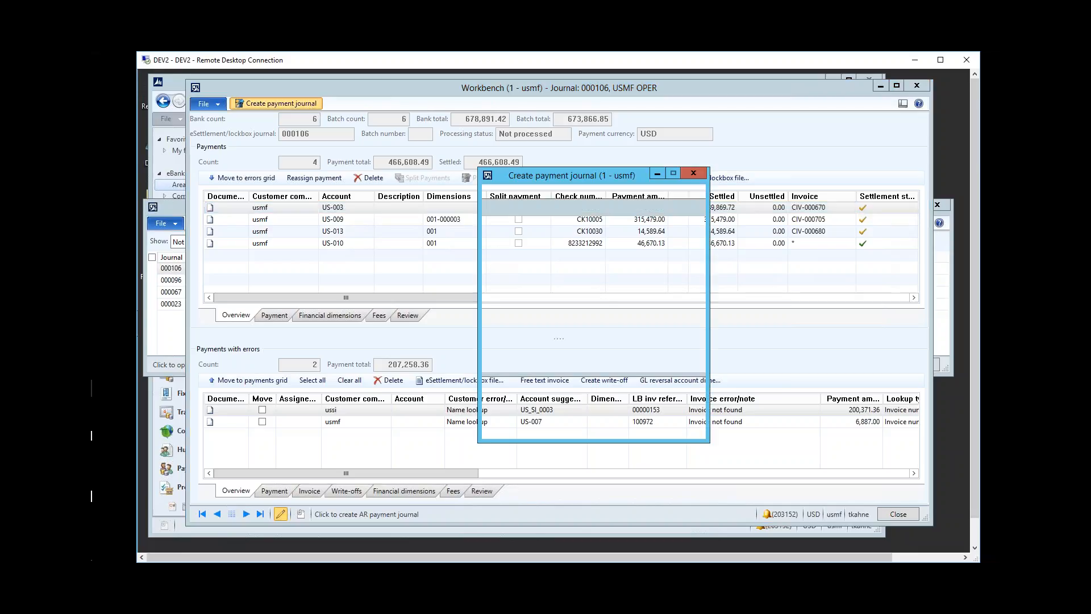
left_click_drag(555, 175, 552, 177)
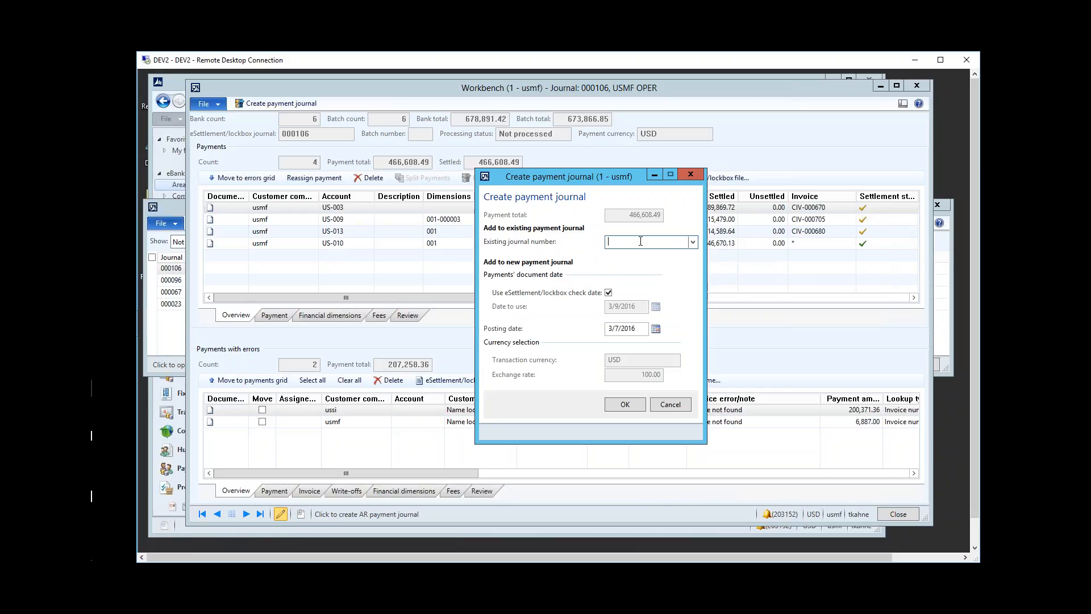
left_click(691, 174)
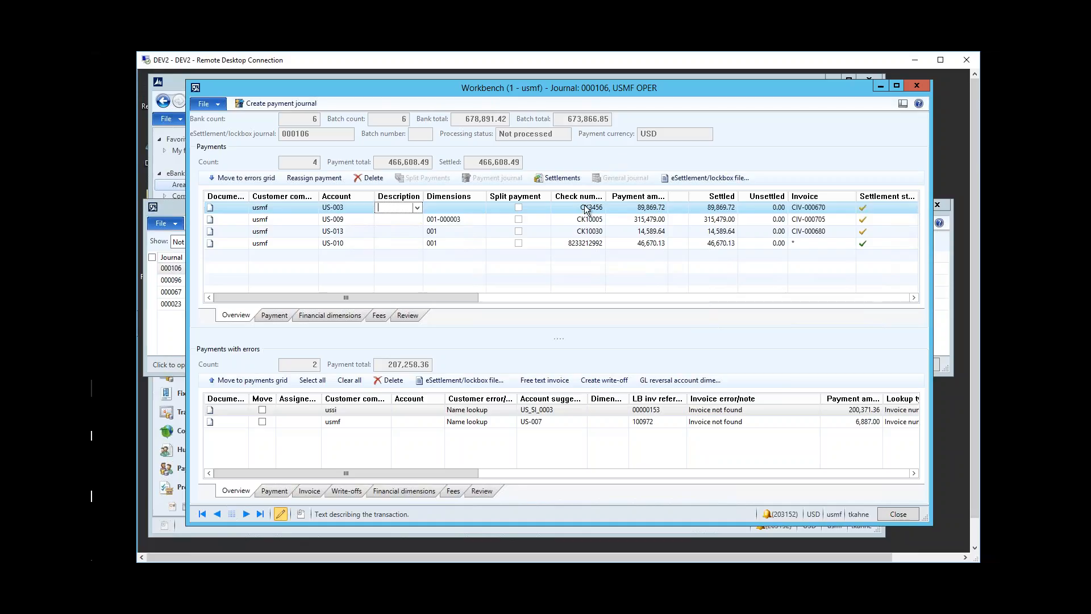
Inspect the eSettlement/lockbox file record behind the payment for invoice CIV-000705
left_click(454, 222)
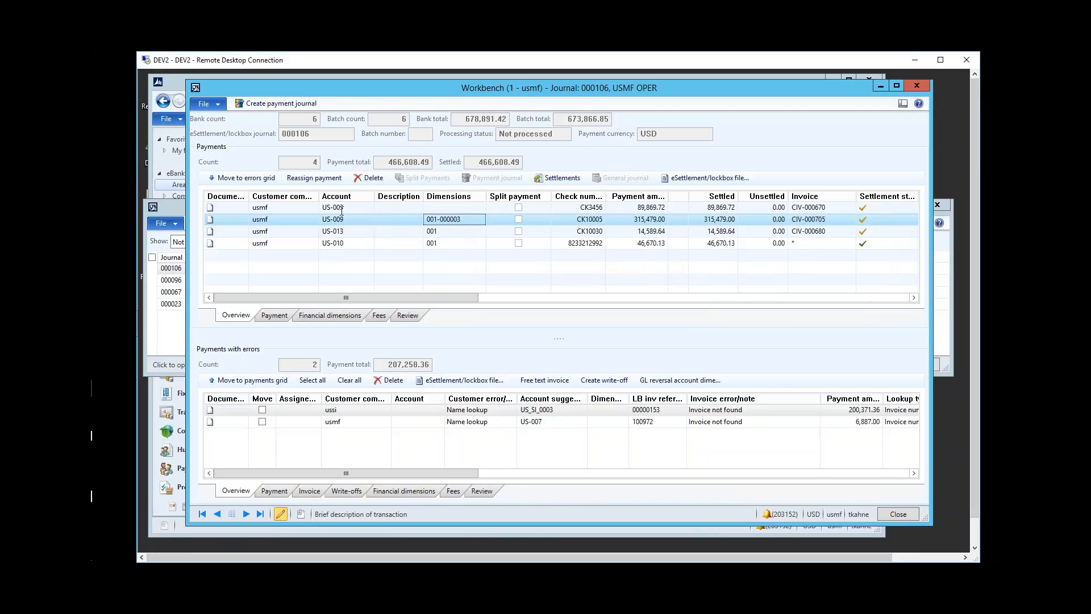
left_click(702, 179)
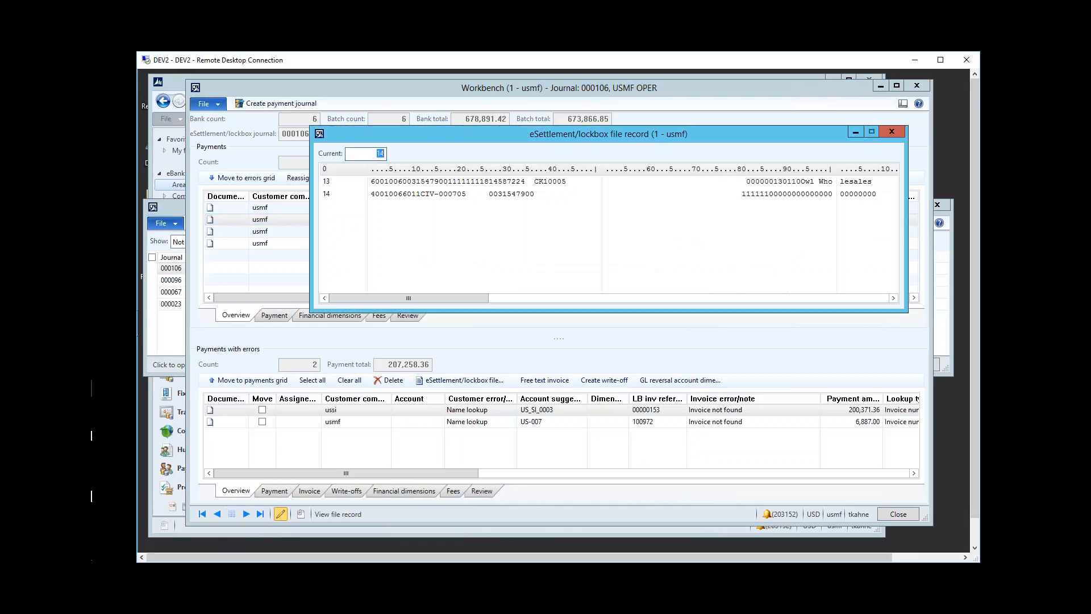
left_click_drag(714, 135, 708, 151)
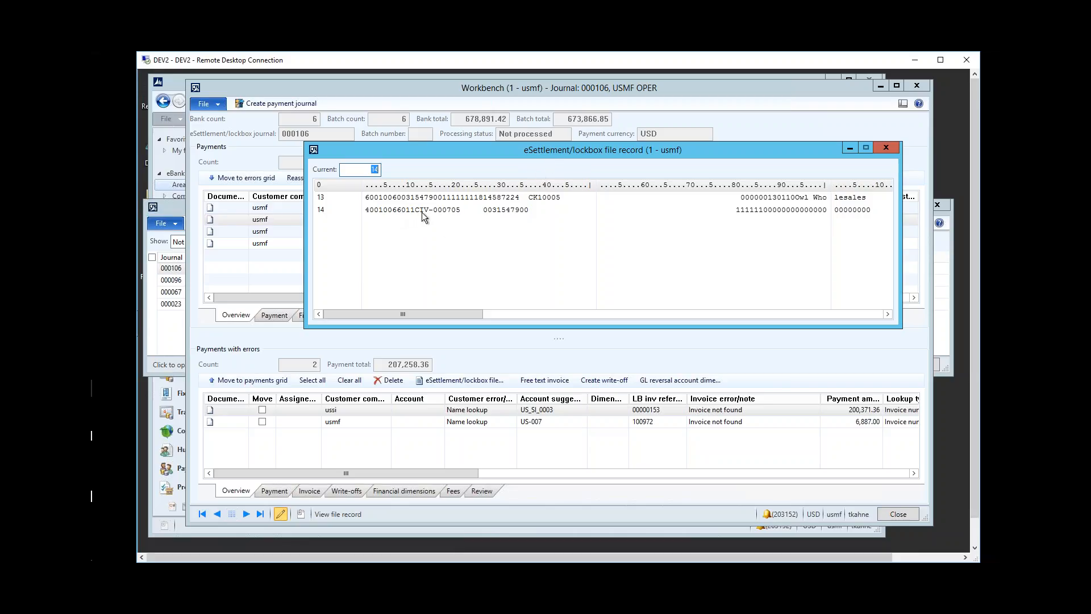
left_click(884, 149)
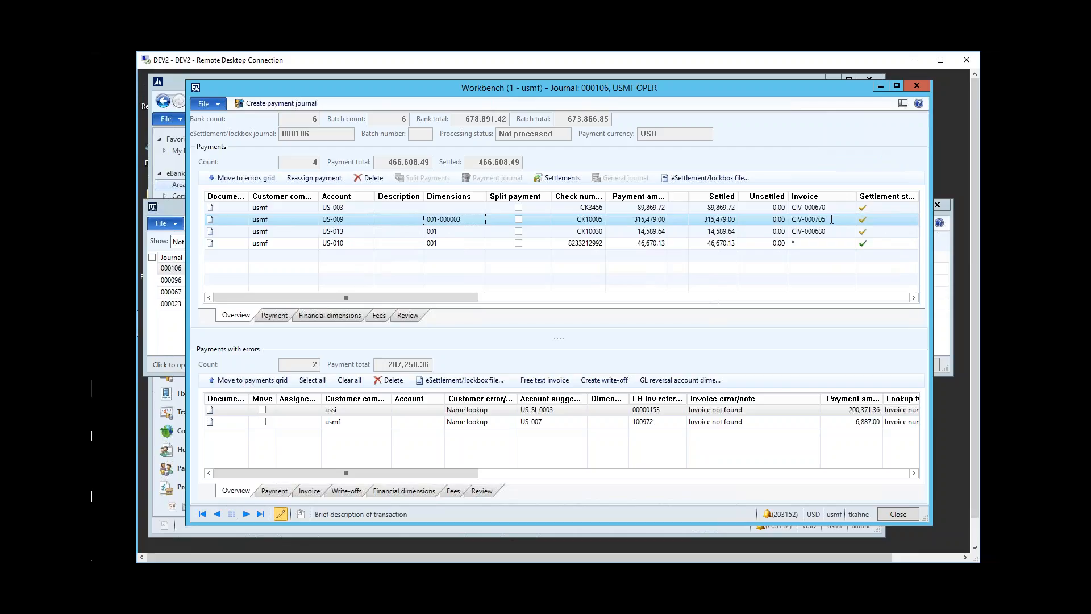
Inspect the eSettlement/lockbox file record behind the 46,670.13 payment
left_click(768, 245)
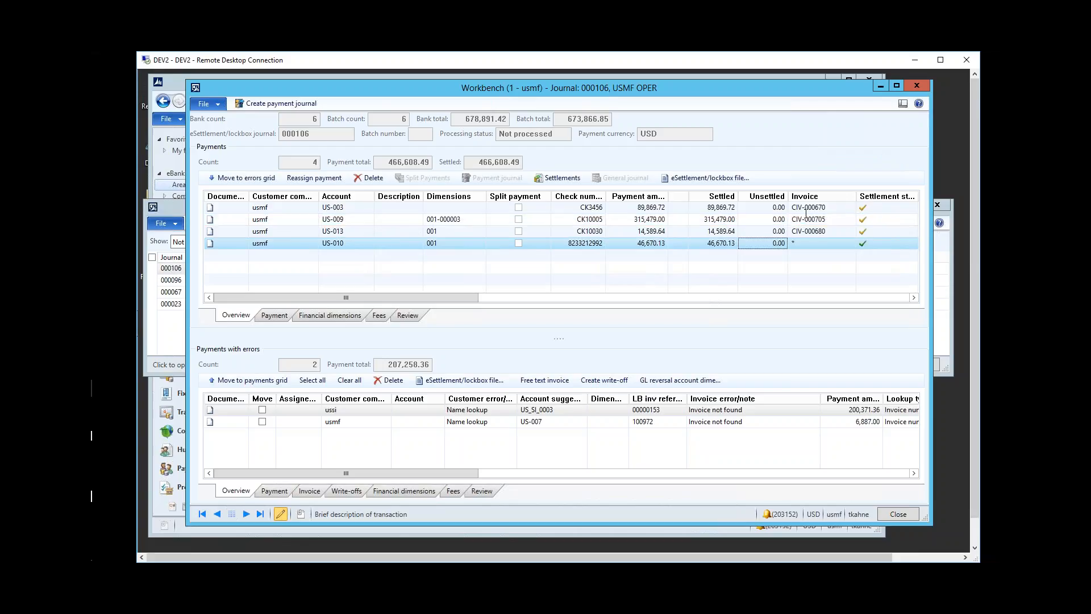
left_click(681, 179)
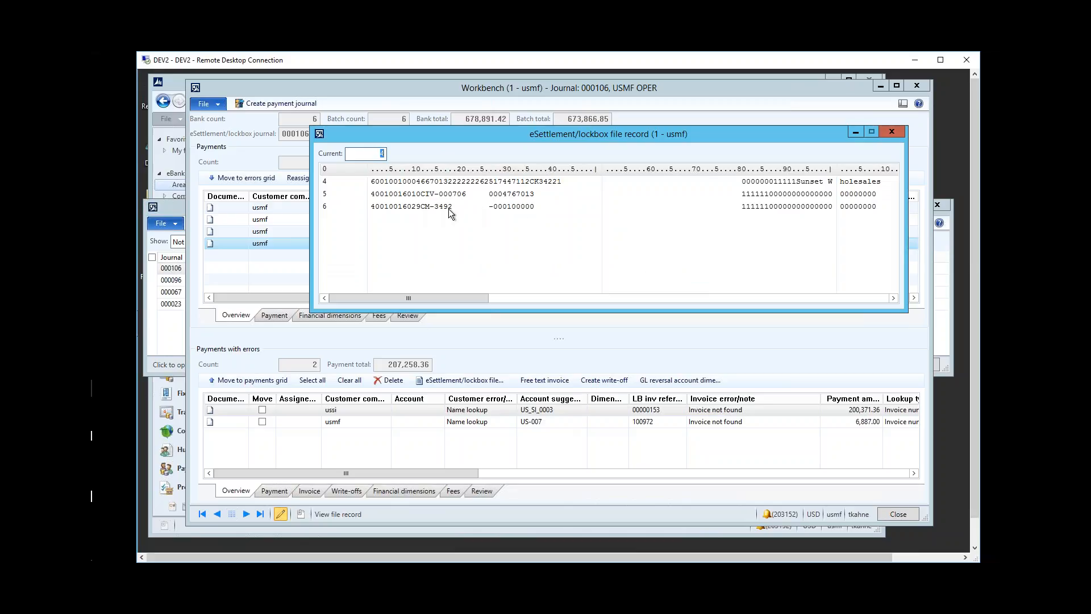
left_click(890, 131)
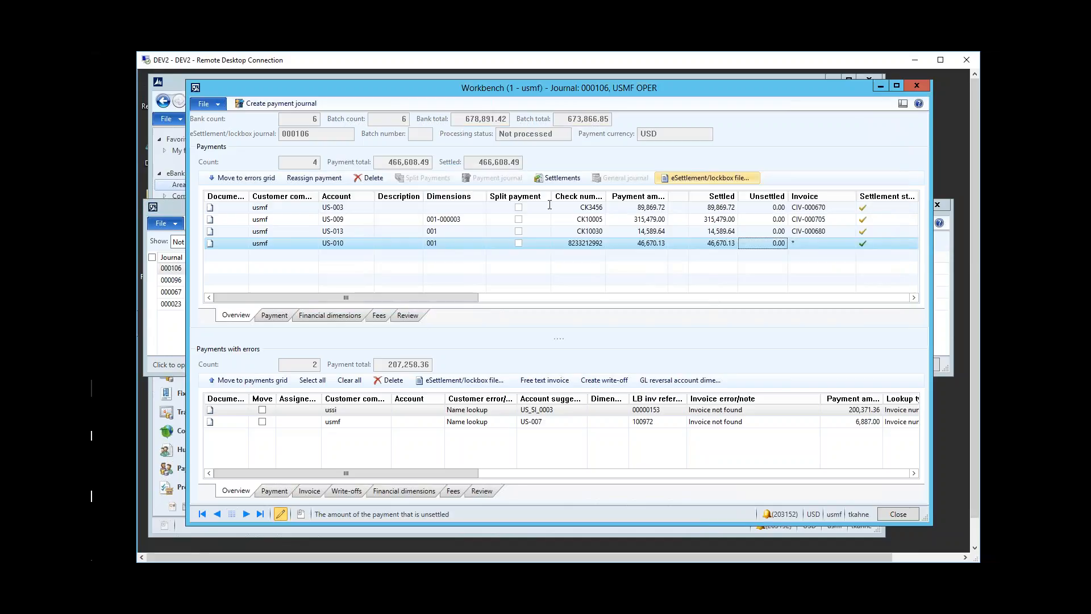
Review the settlements of the 46,670.13 payment, comparing the settlement amounts of invoice CIV-000706 and credit memo FTC-000012
left_click(558, 178)
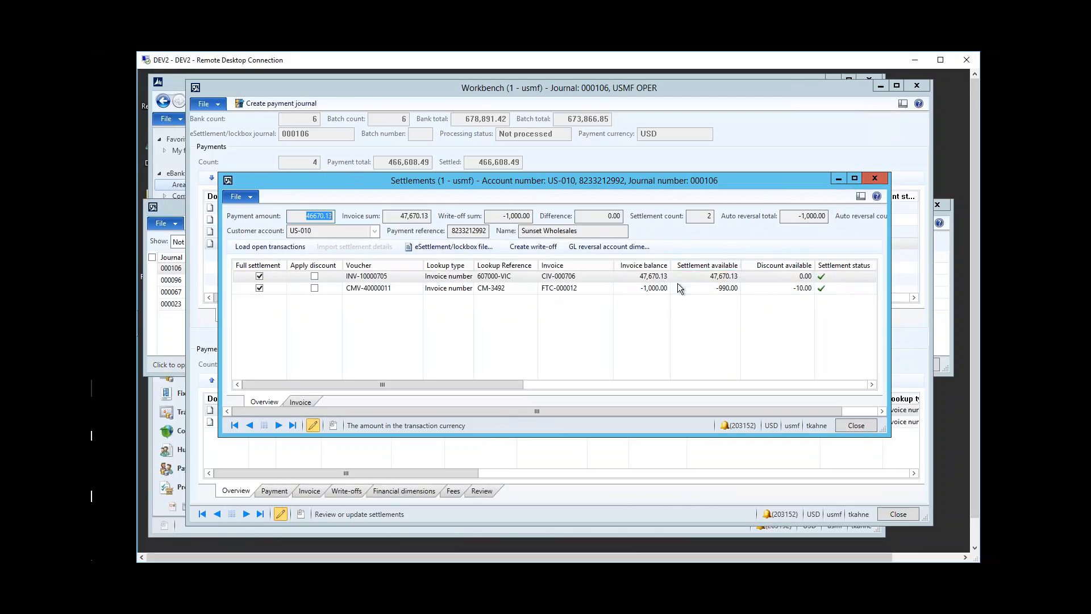
left_click_drag(515, 386, 654, 390)
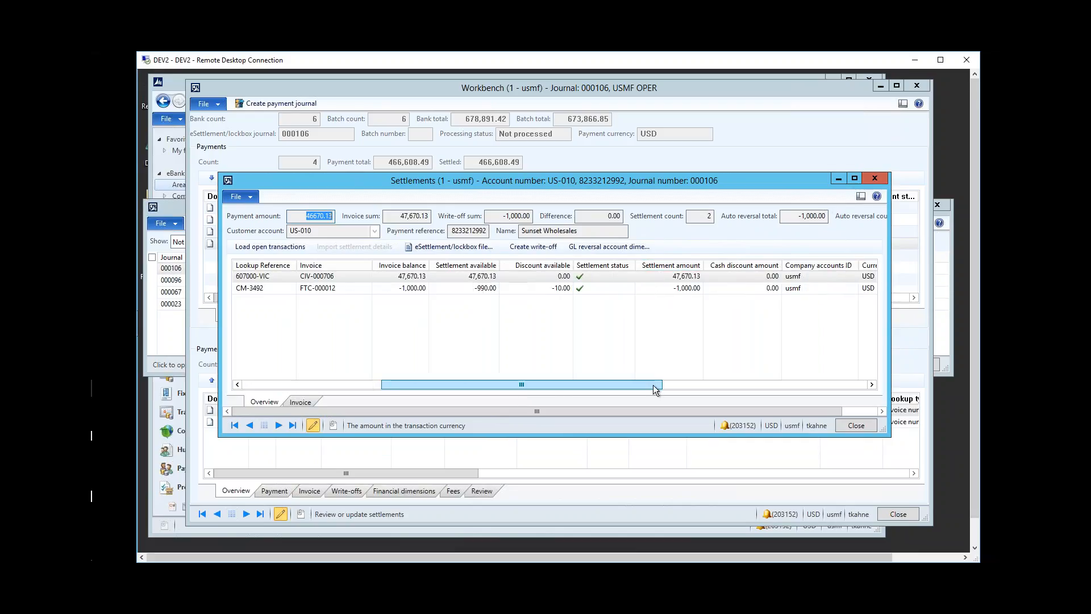
left_click(690, 288)
left_click(692, 276)
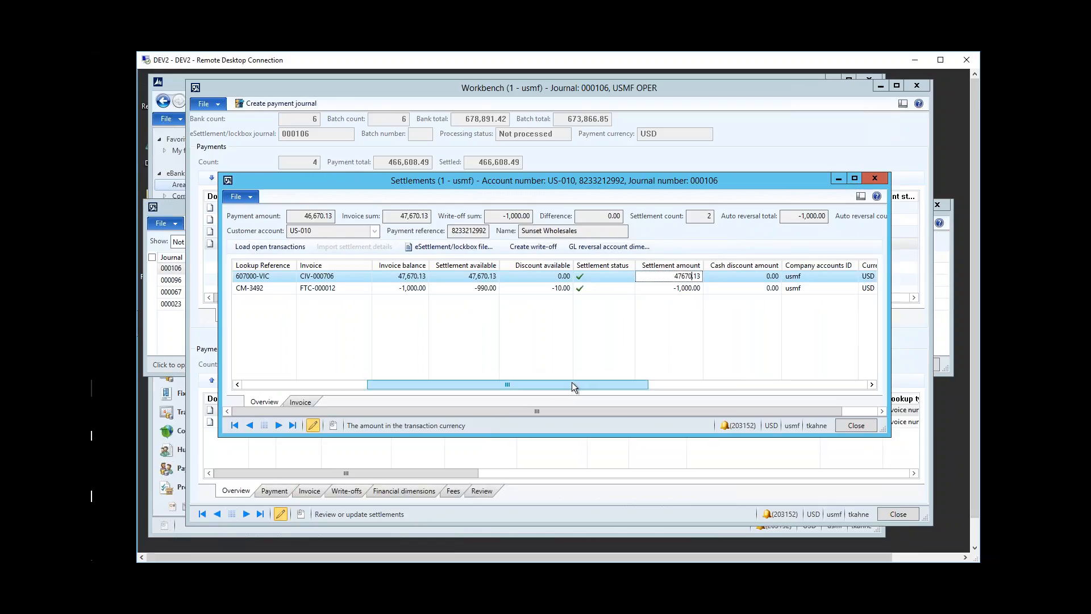
left_click_drag(572, 381, 442, 390)
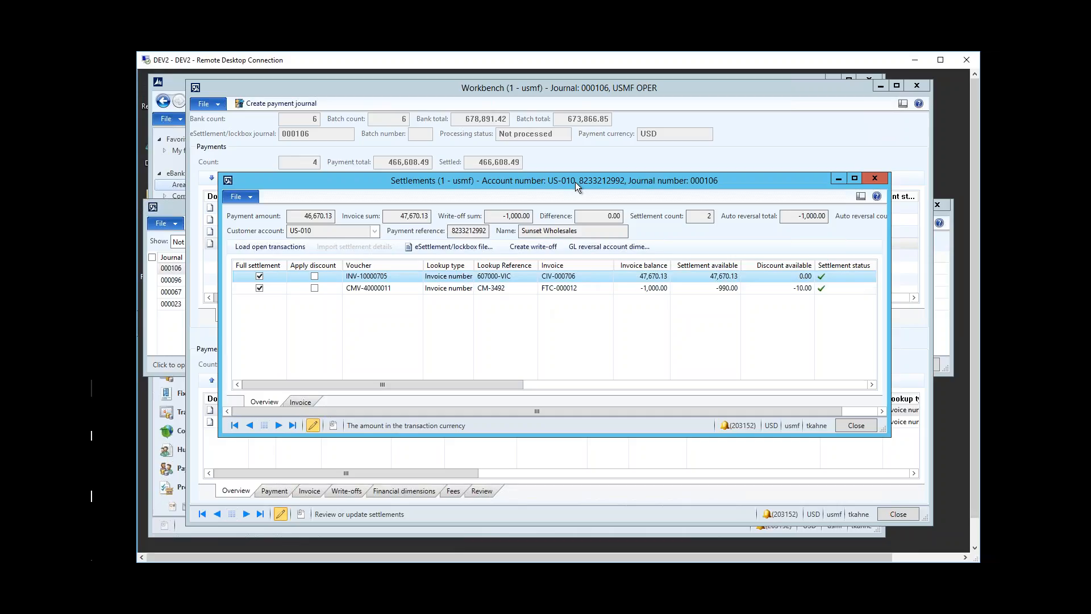
Reload the open transactions for the 46,670.13 payment, removing its existing settlements first, and return to the workbench
left_click(295, 248)
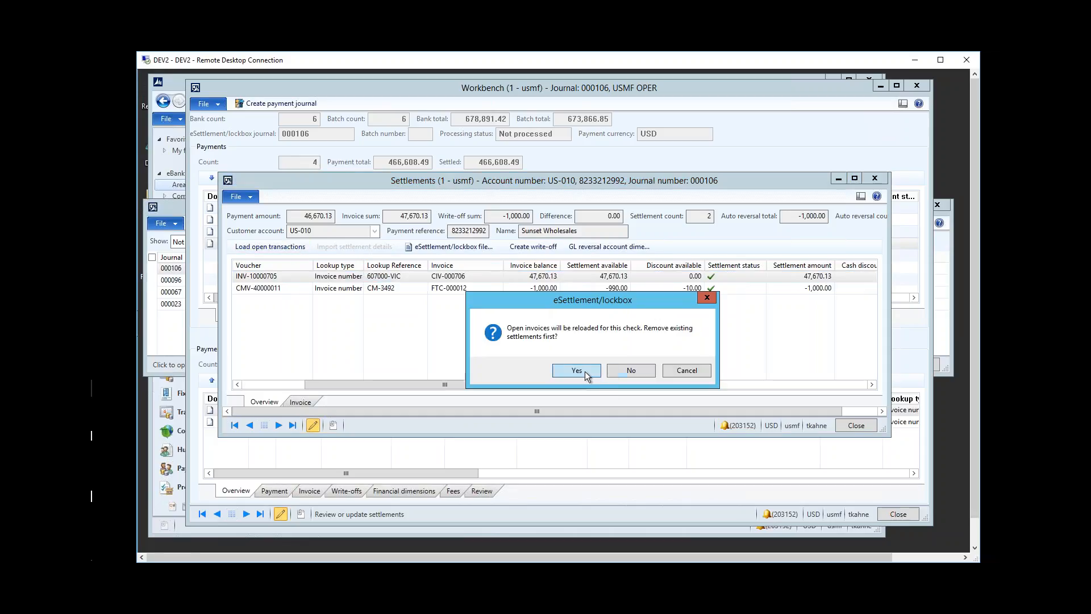
left_click(585, 371)
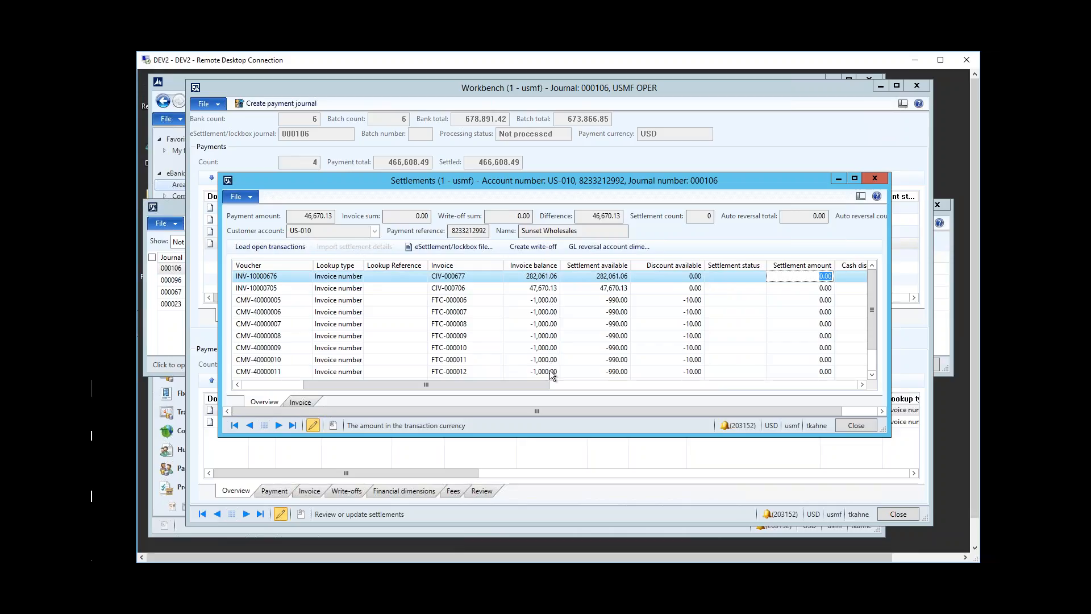
left_click(874, 179)
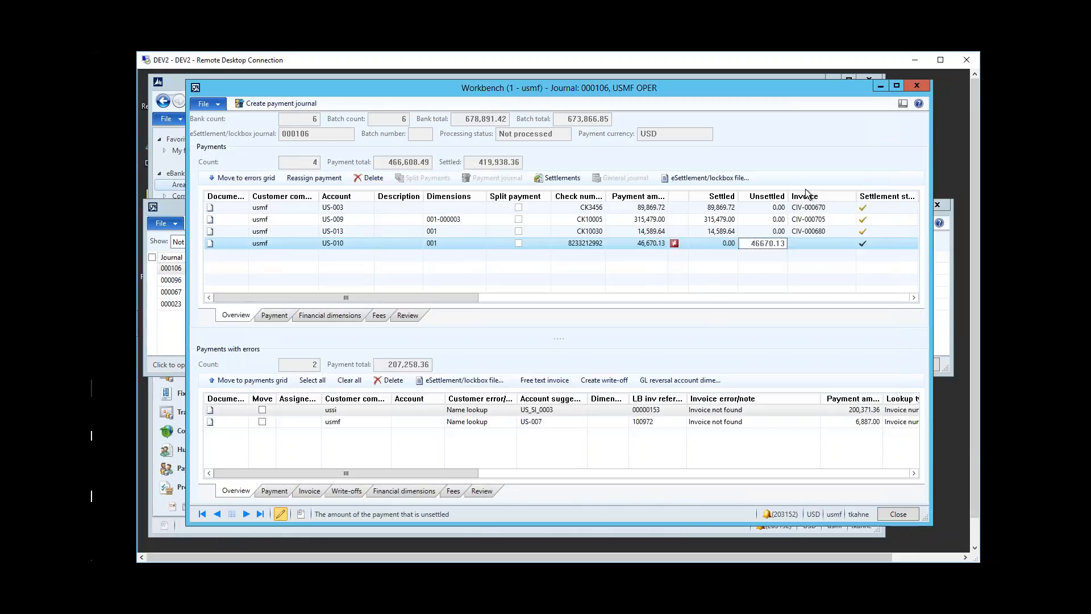
Check the settlement status of the payments and review the settlement details of the payment for invoice CIV-000670
left_click(750, 231)
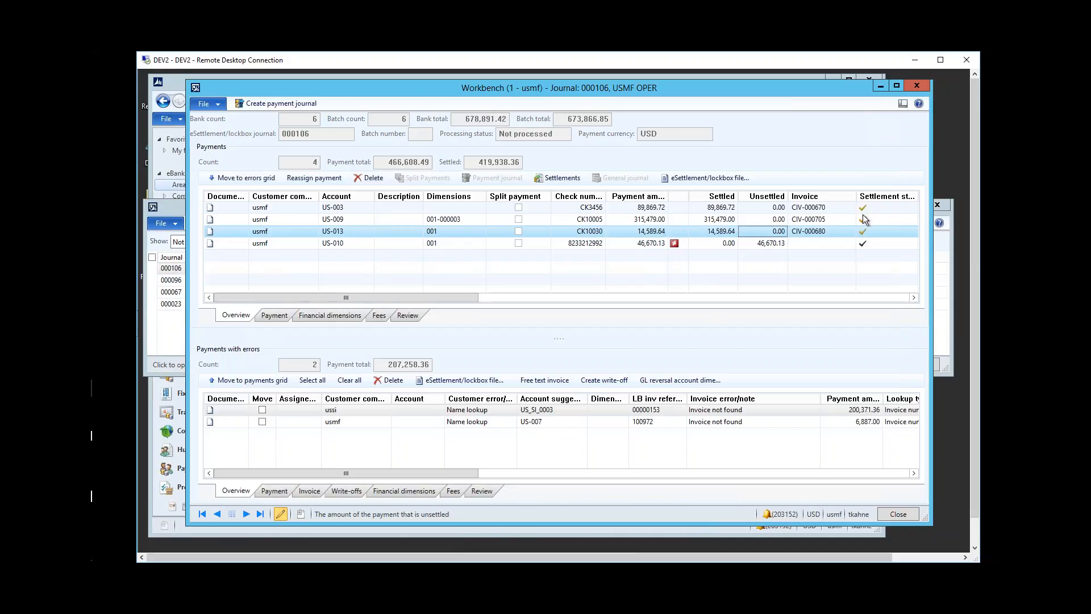
mouse_move(862, 209)
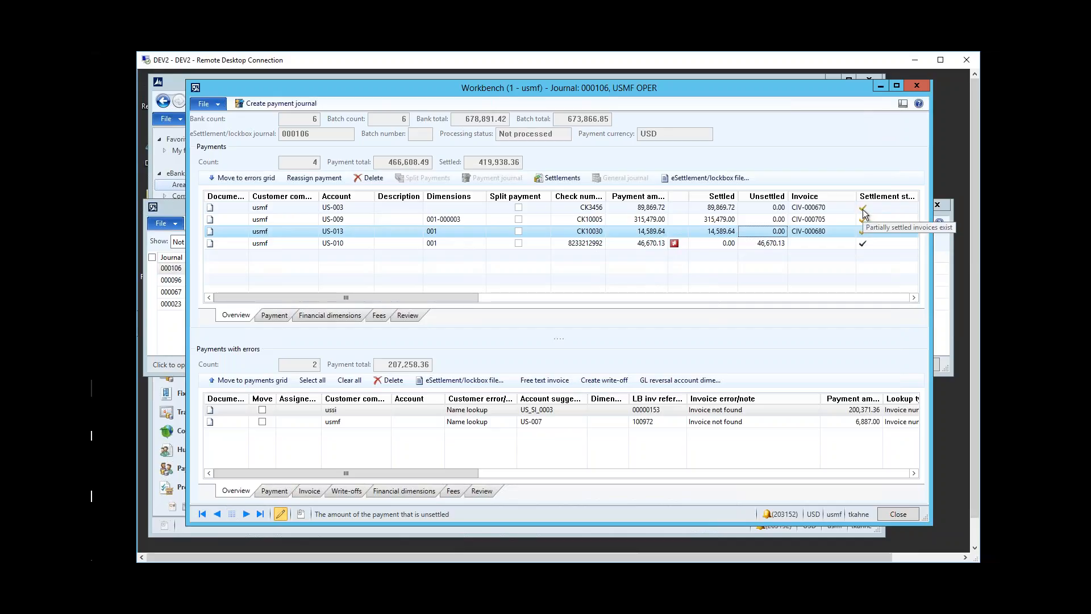
left_click(824, 209)
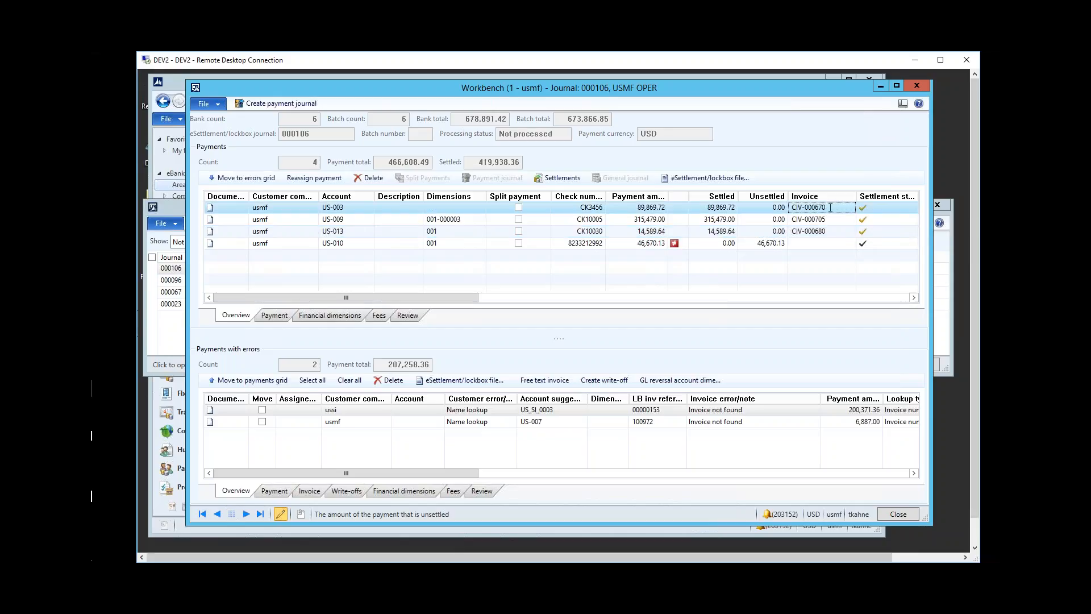
left_click(554, 176)
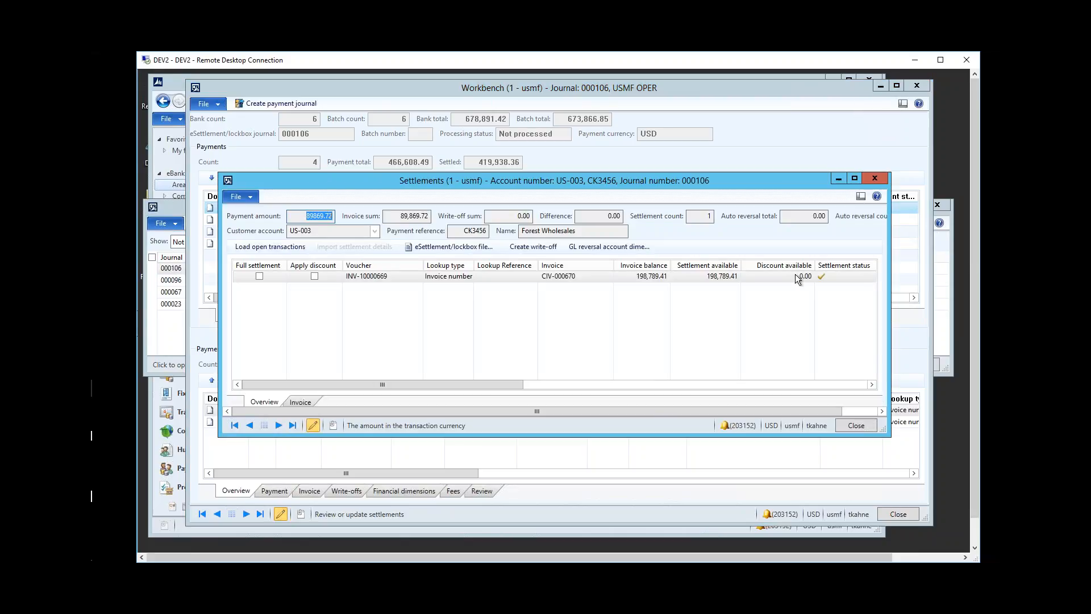
left_click_drag(468, 385, 567, 381)
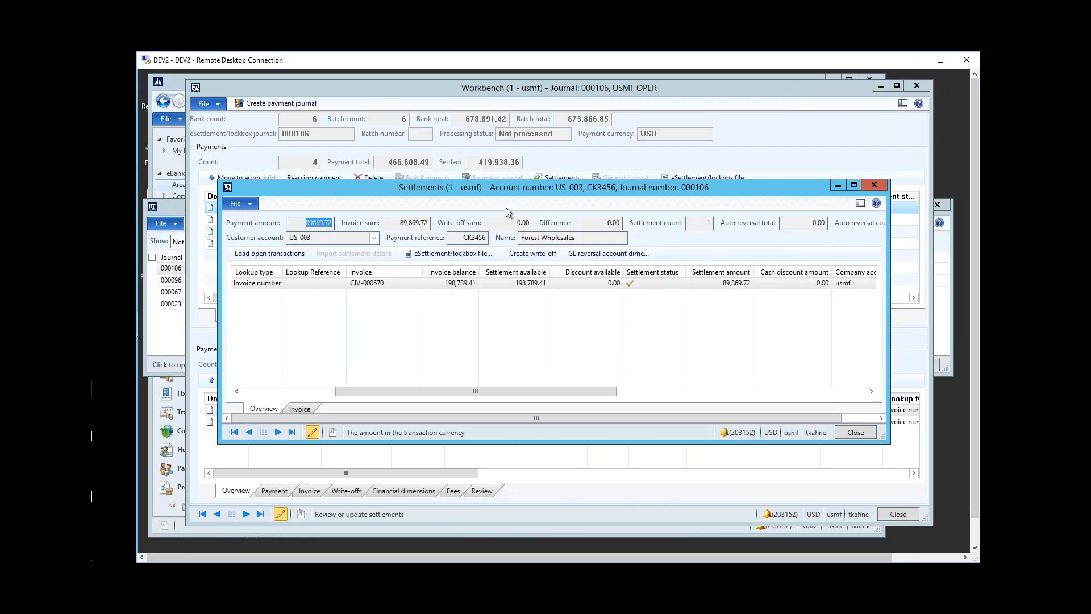
left_click_drag(506, 181, 503, 241)
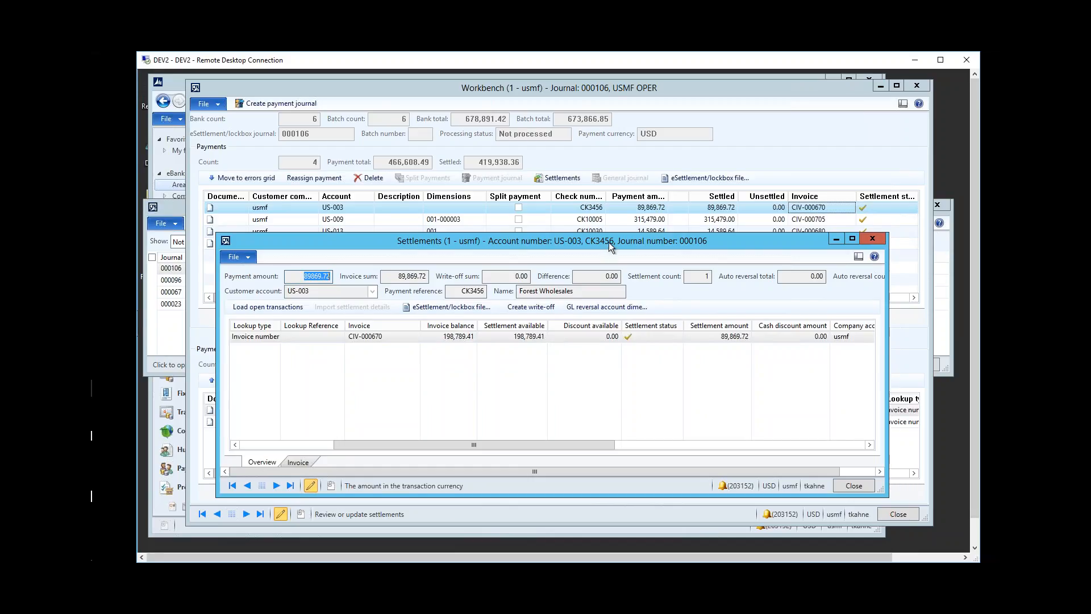
left_click_drag(609, 242, 626, 190)
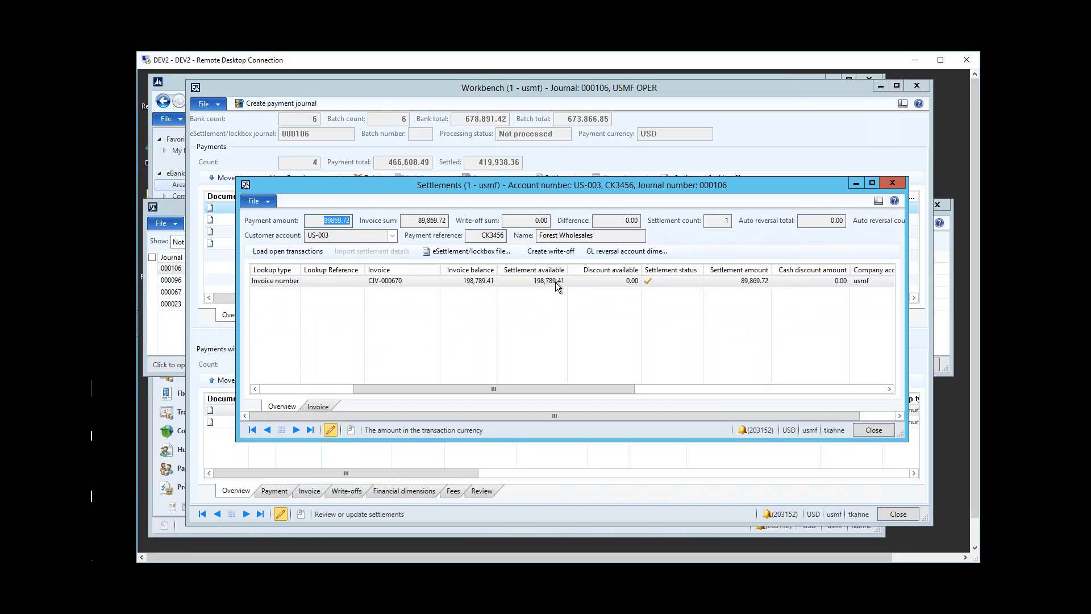
Open the write-off for invoice CIV-000670, review the available reason codes, and return to the workbench without creating it
left_click(558, 253)
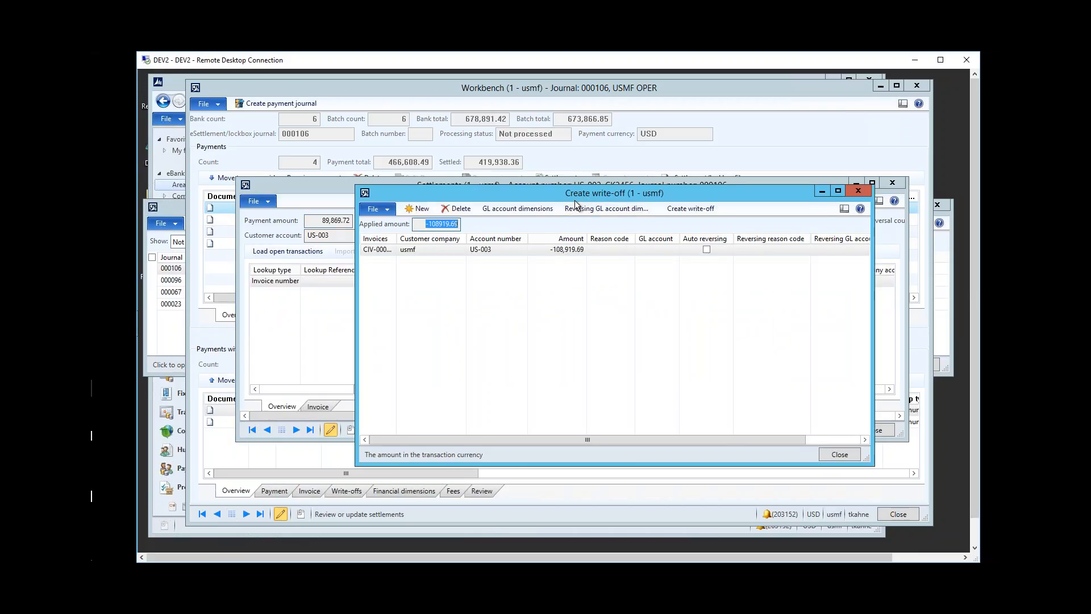
left_click_drag(574, 200, 542, 225)
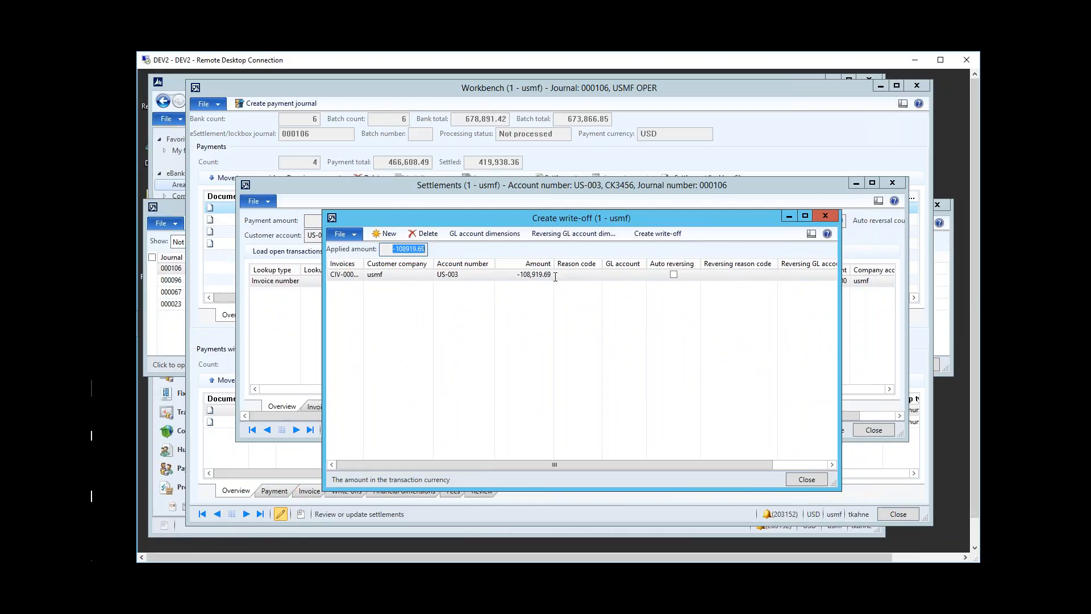
left_click(597, 275)
left_click(596, 275)
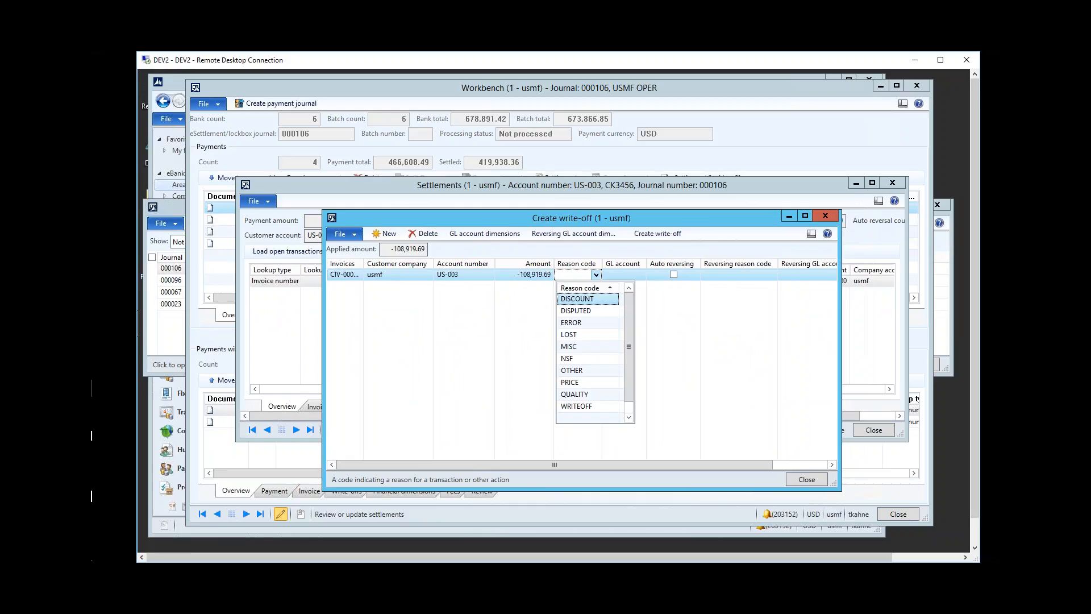
left_click(609, 274)
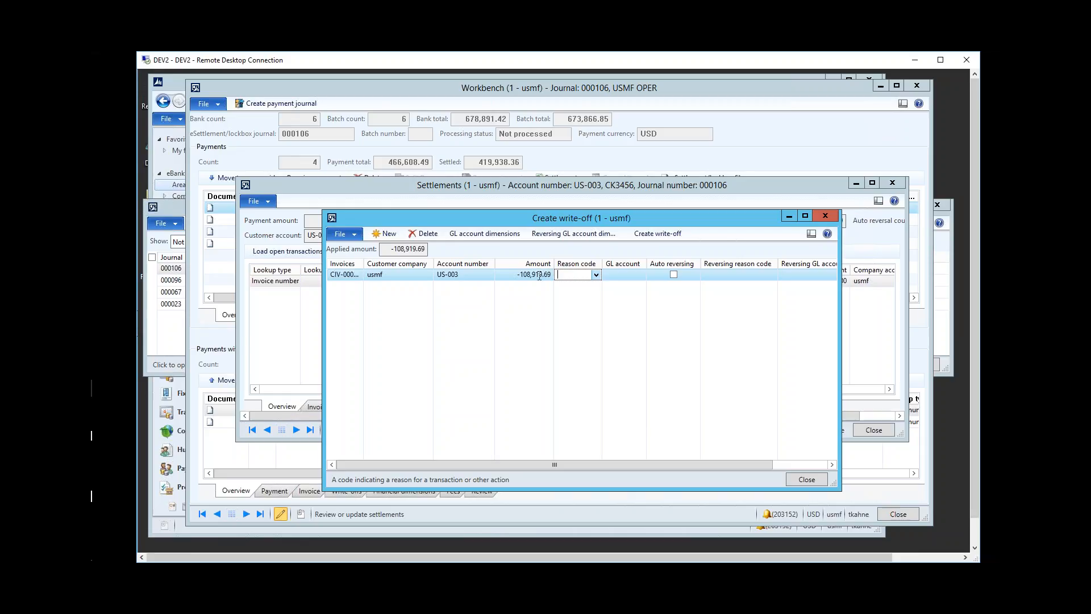
left_click(823, 216)
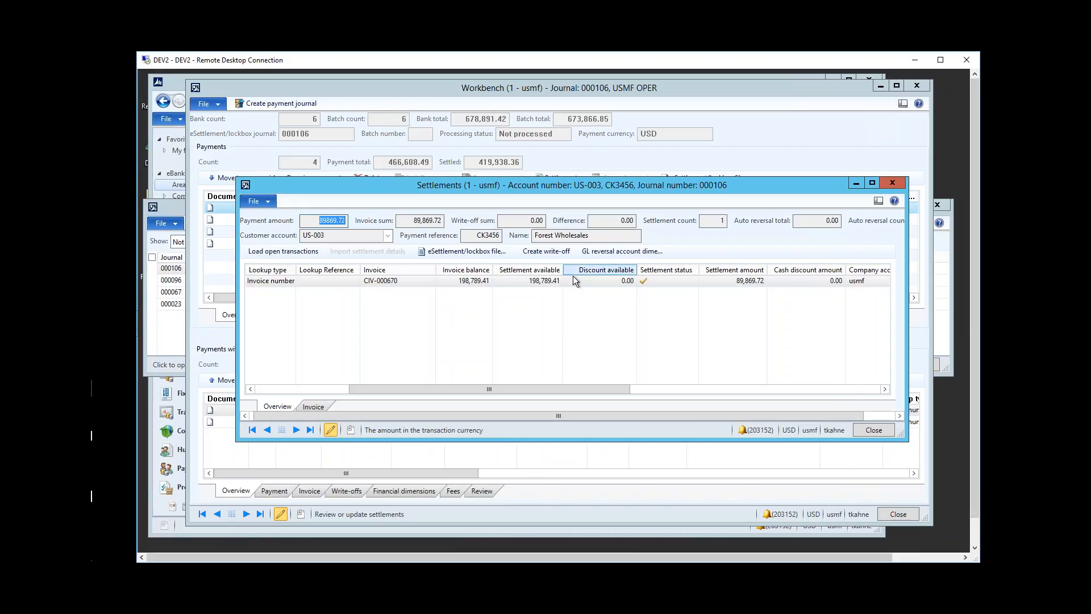
left_click(892, 183)
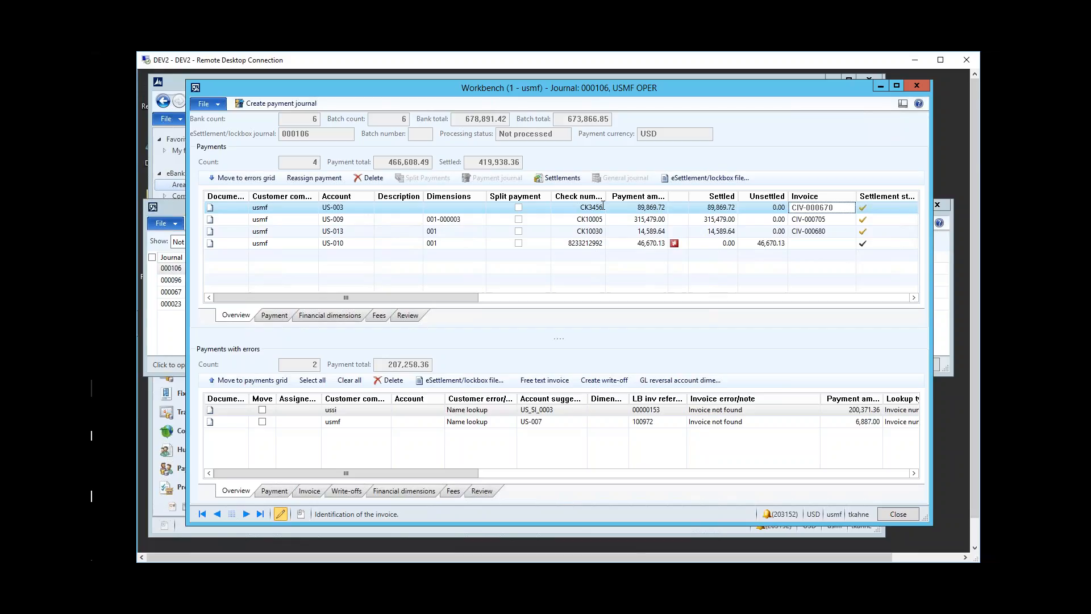
left_click(569, 243)
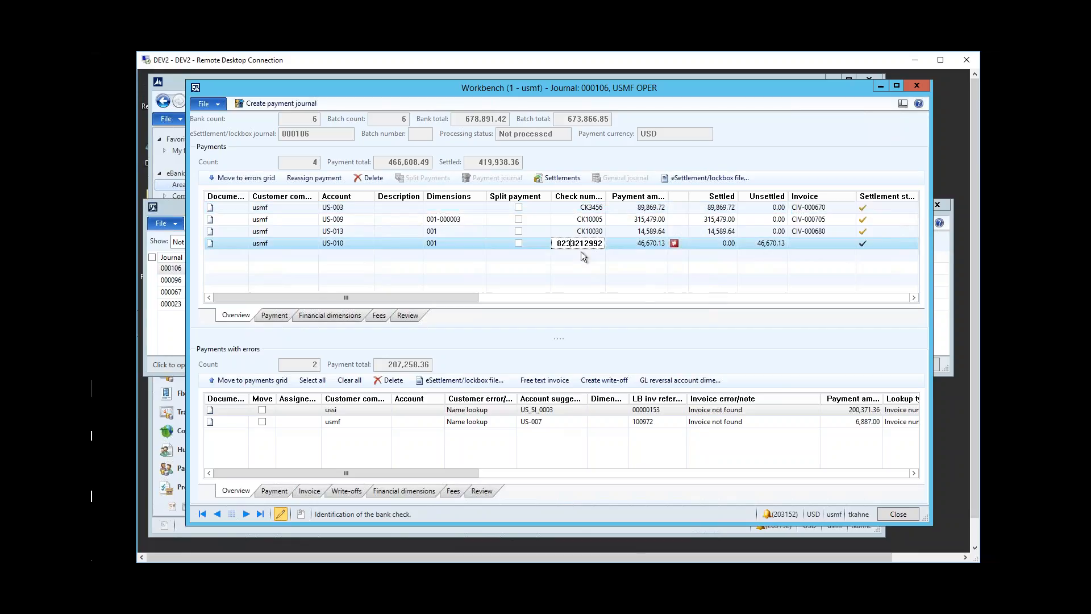
left_click(545, 247)
left_click_drag(635, 91, 639, 90)
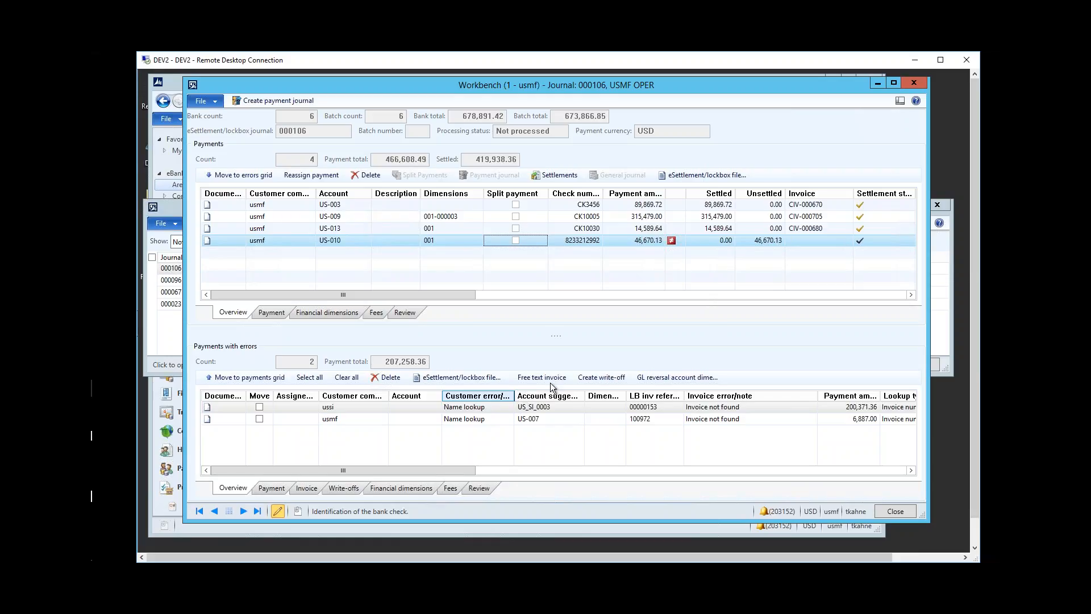
Widen the Customer error/note column, inspect the file record of the 200,371.36 error payment, and look up its suggested customer account
left_click_drag(515, 400, 535, 399)
left_click(573, 406)
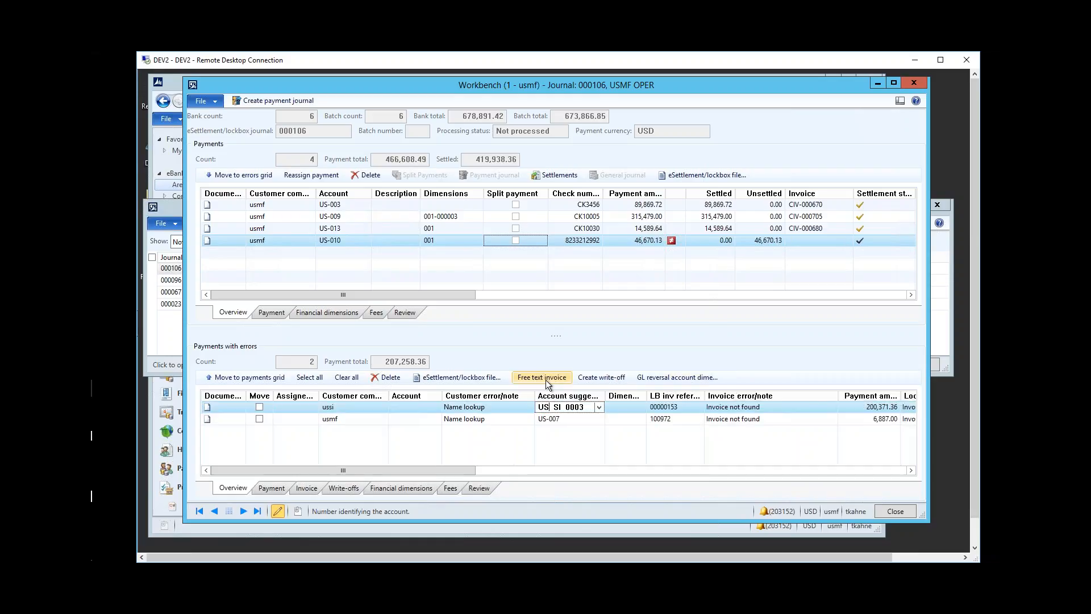
left_click(482, 377)
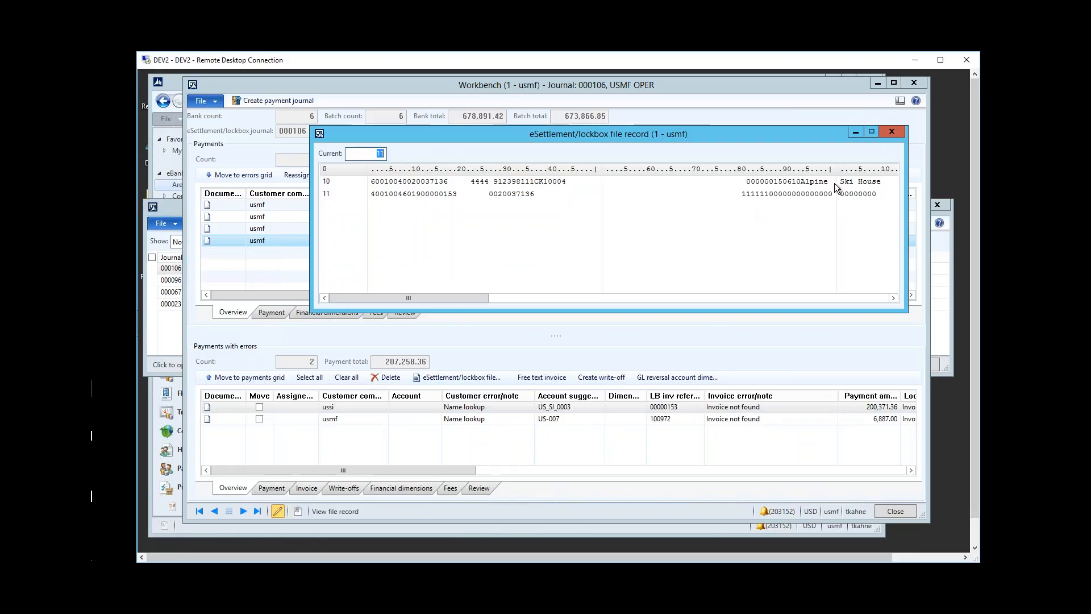
left_click(891, 132)
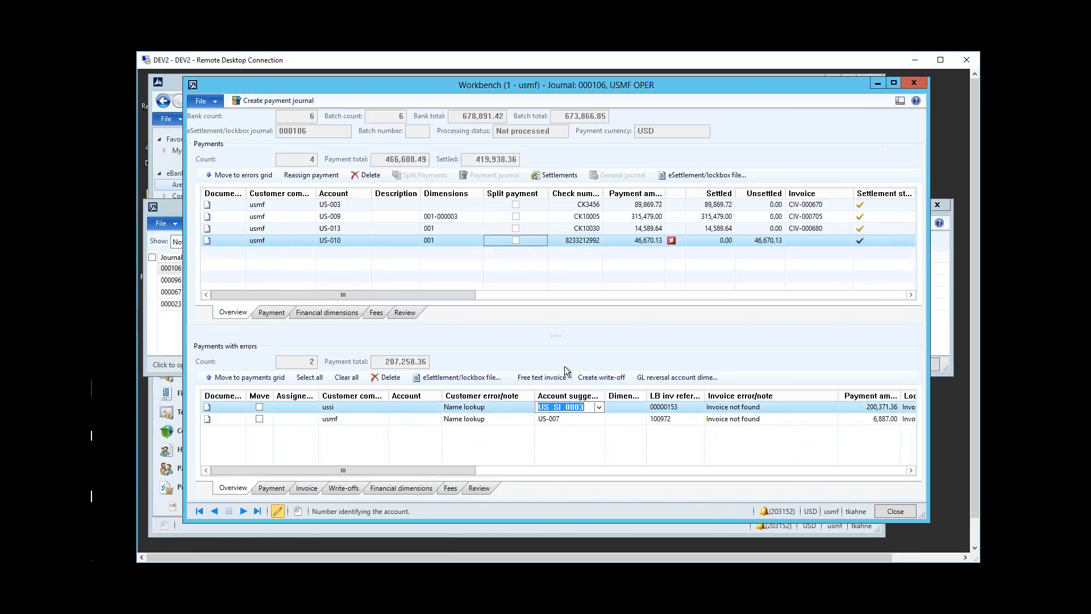
left_click(599, 407)
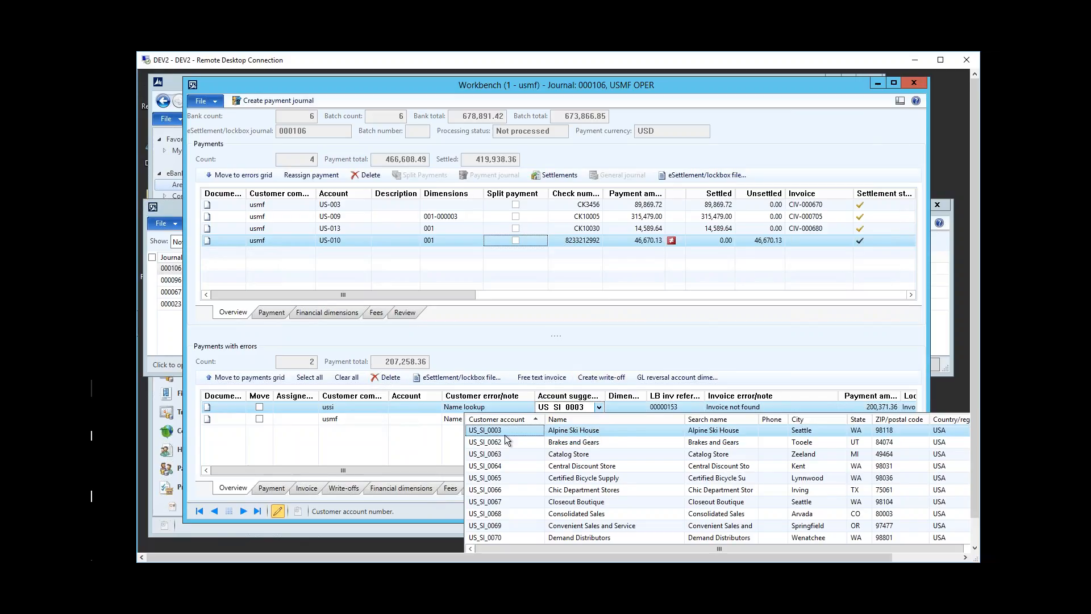
left_click(572, 366)
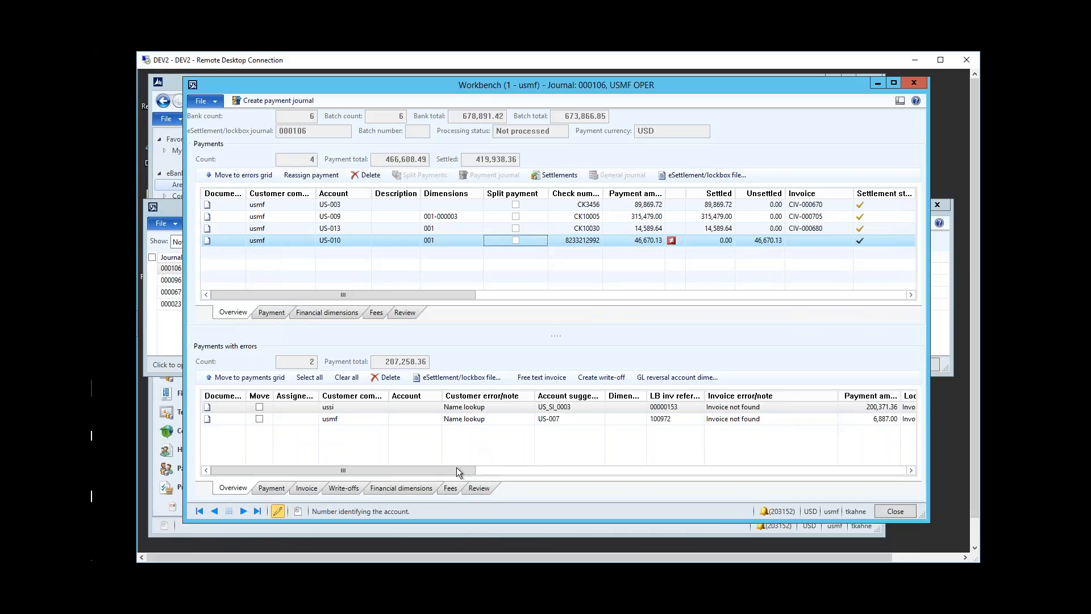
Look up matching invoices for the 200,371.36 error payment, both within company ussi and across all companies
left_click_drag(457, 468, 555, 471)
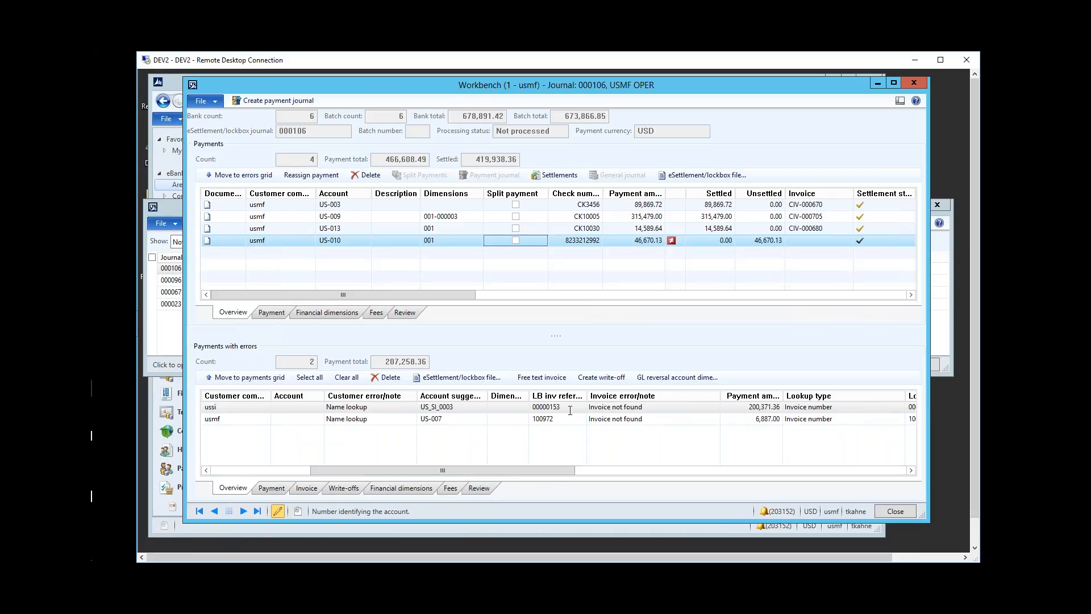
left_click_drag(527, 469, 599, 471)
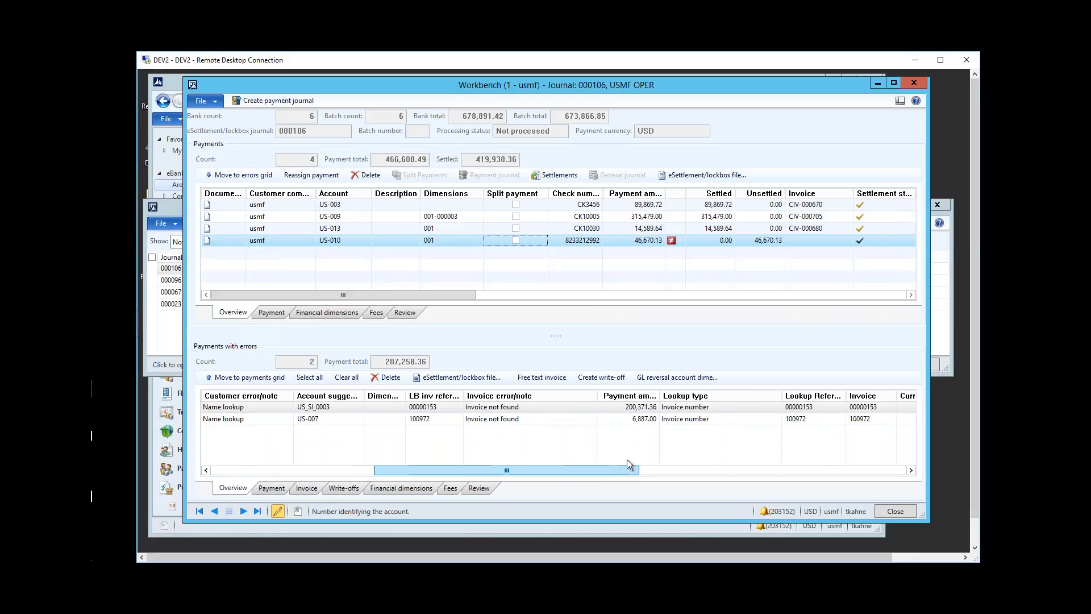
left_click(887, 406)
left_click(891, 408)
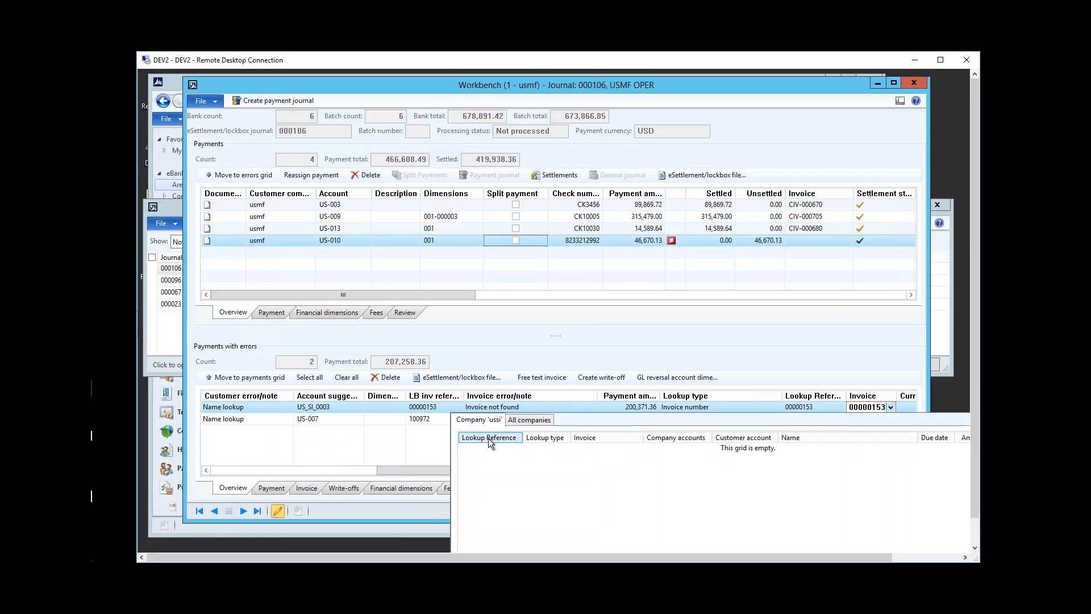
left_click(529, 419)
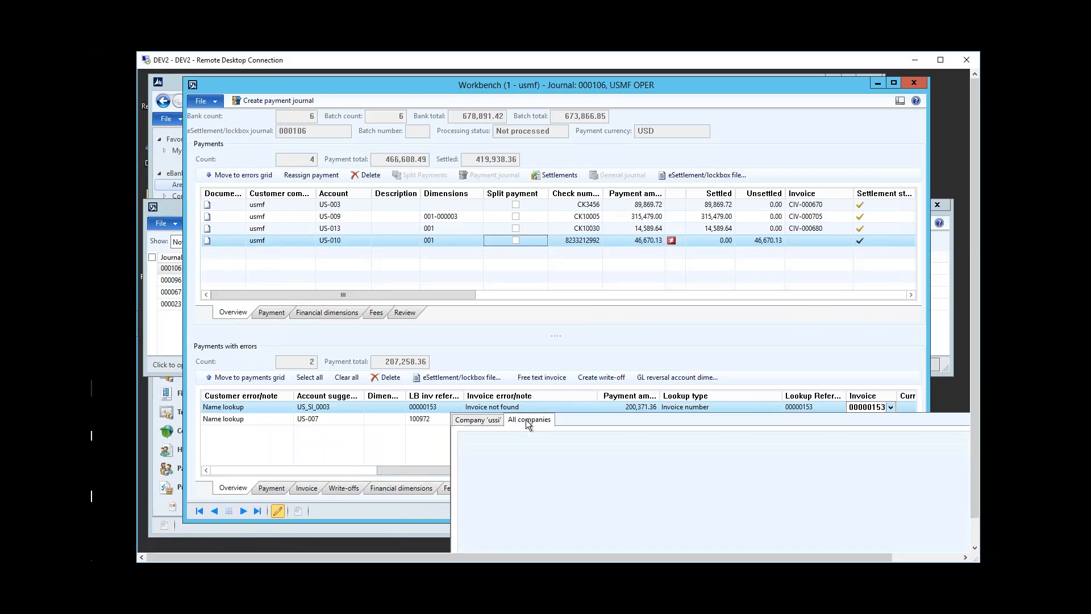
left_click(487, 421)
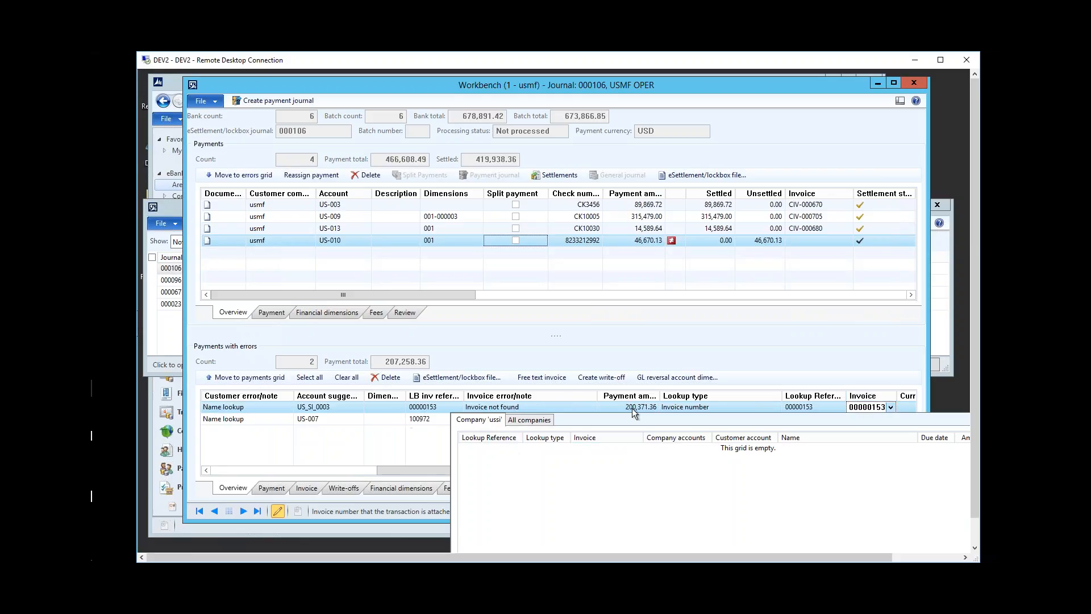
left_click(646, 349)
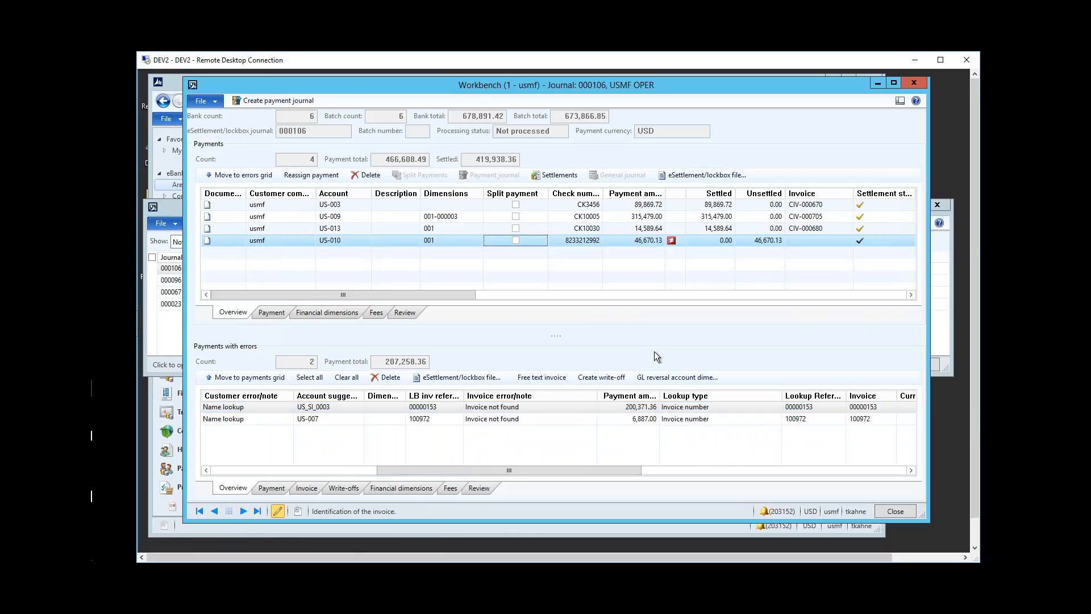
Clear the invoice number of the 200,371.36 payment in the payments with errors
left_click(862, 408)
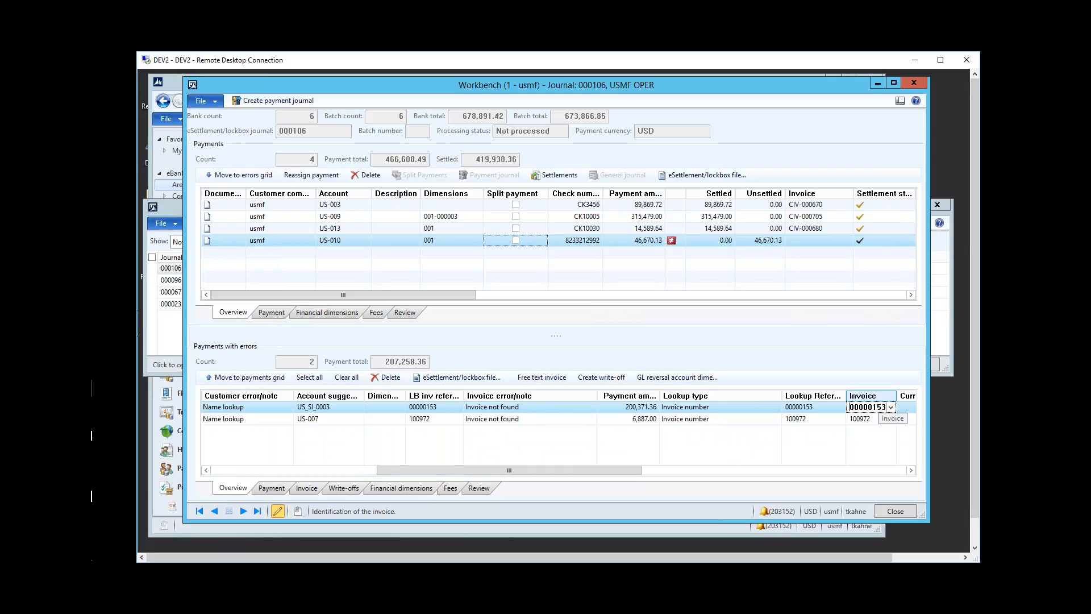
key("Delete")
key("Delete")
key("Delete")
key("Delete")
key("Delete")
key("Delete")
key("Delete")
key("Delete")
left_click(761, 407)
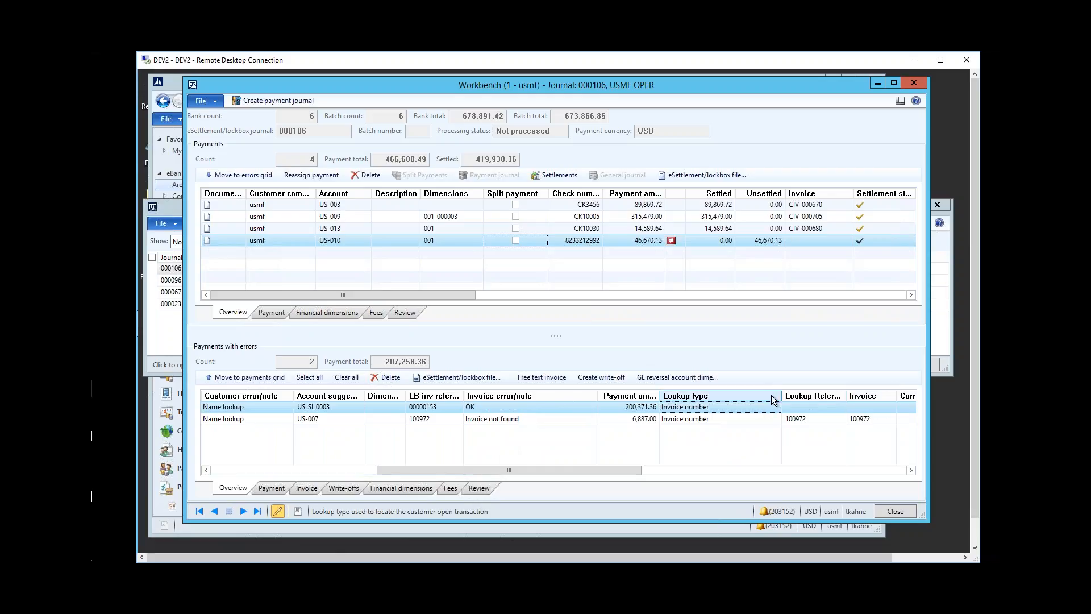
Mark the 200,371.36 payment for moving and transfer it to the payments grid
left_click(223, 471)
left_click(259, 407)
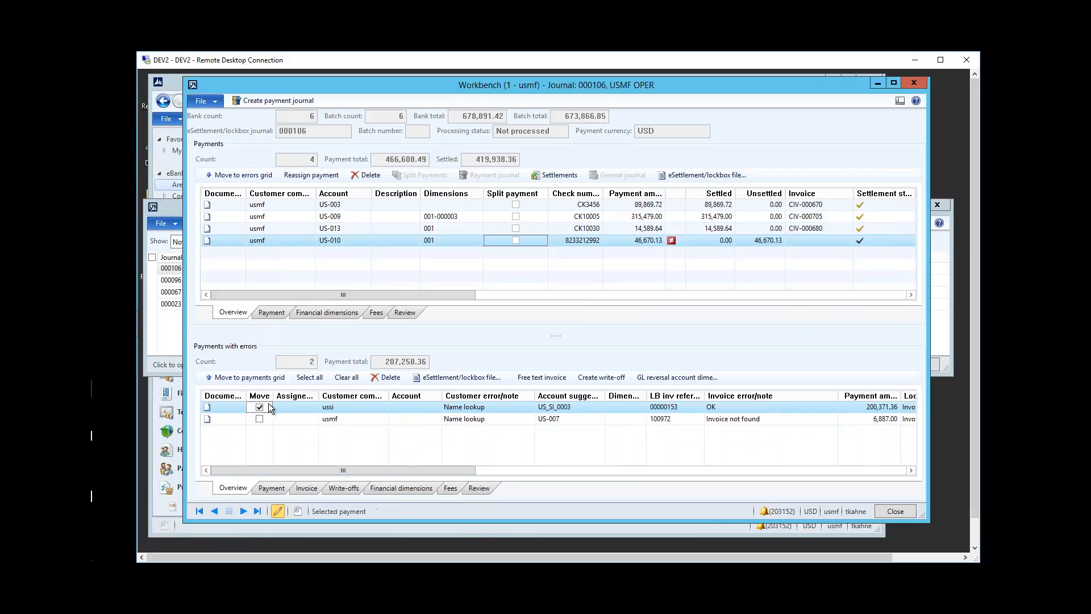
left_click(290, 377)
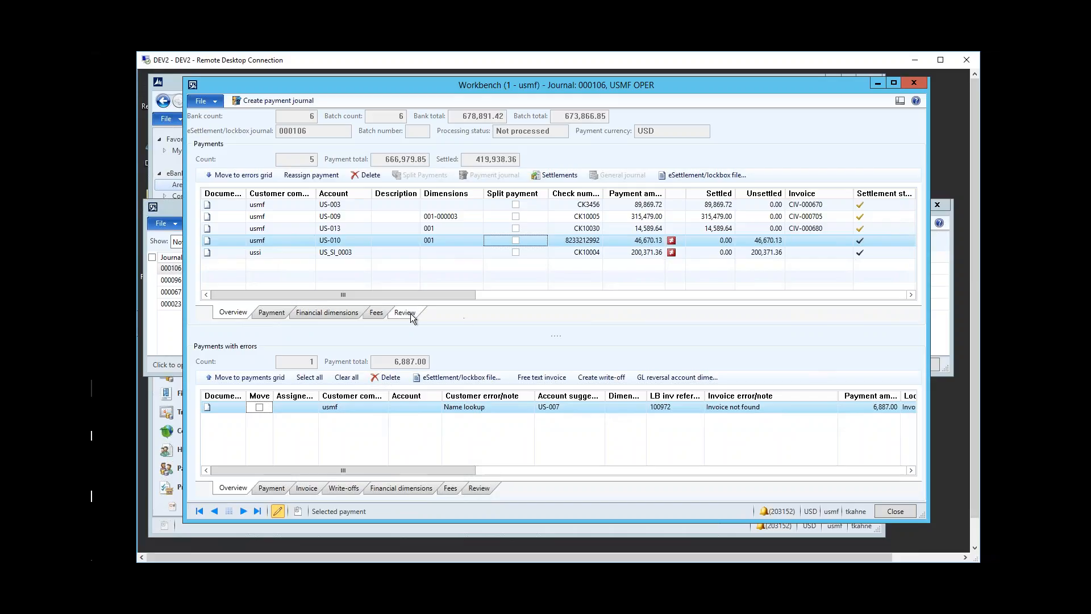
Set the review status of the 6,887.00 error payment to Needs reviewed and assign it to axdemo04
left_click(477, 488)
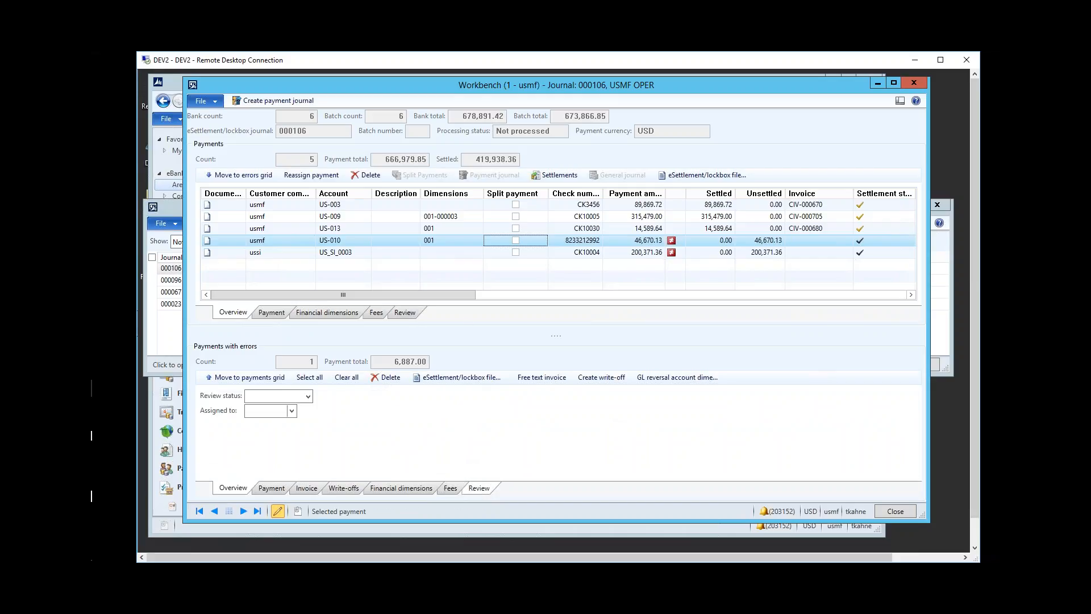
left_click(309, 396)
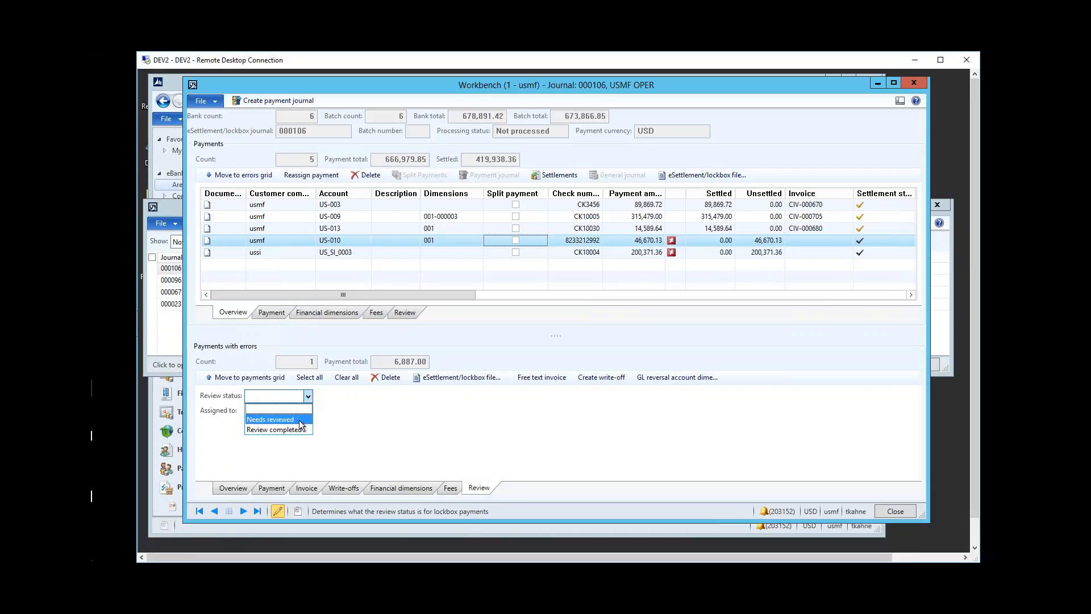
left_click(298, 419)
left_click(293, 411)
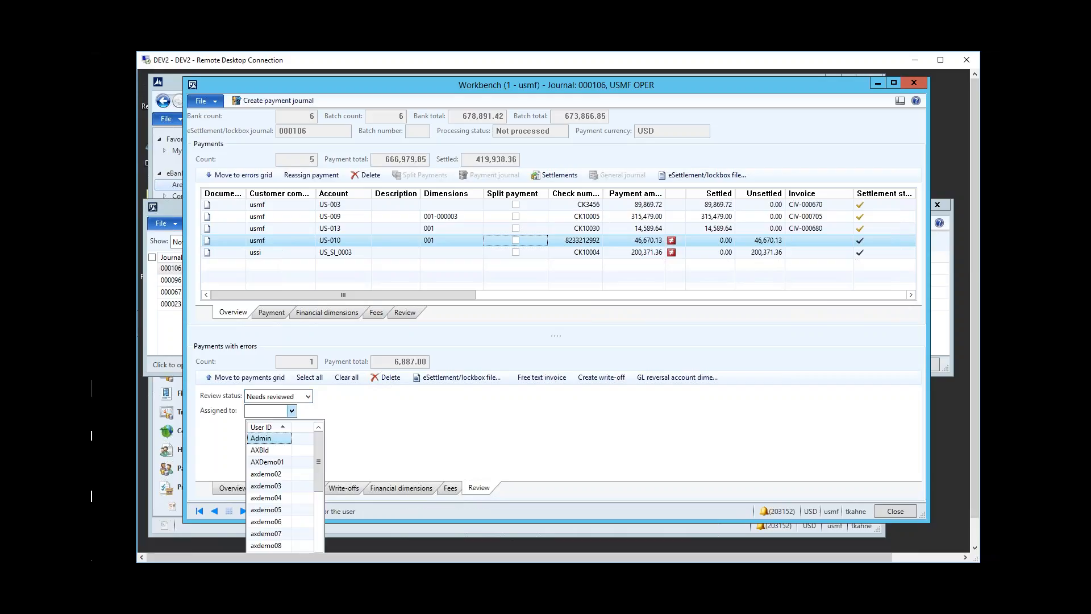
left_click(278, 497)
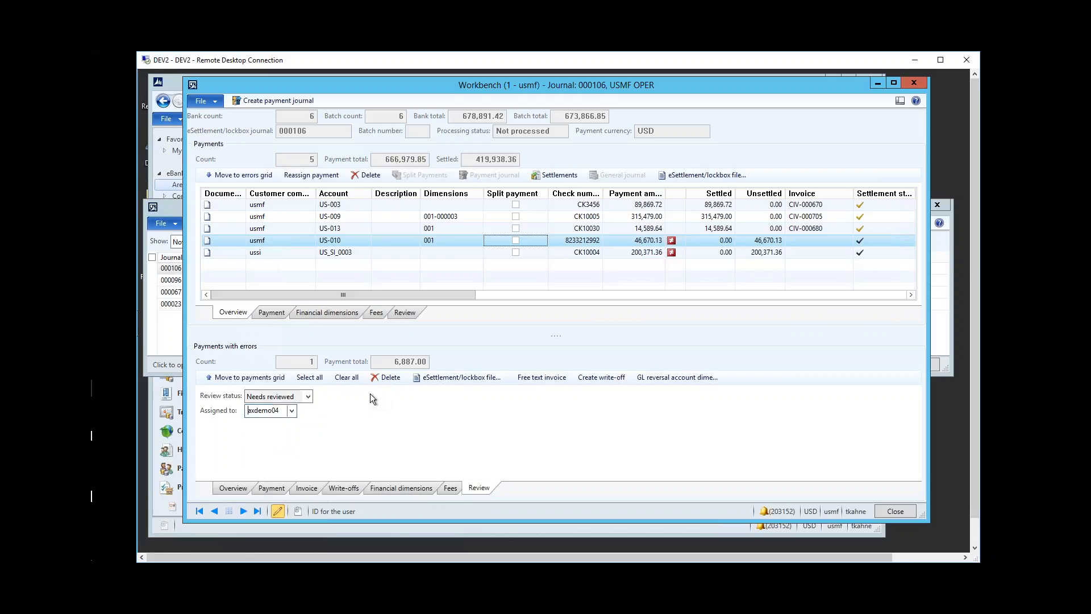
left_click(245, 484)
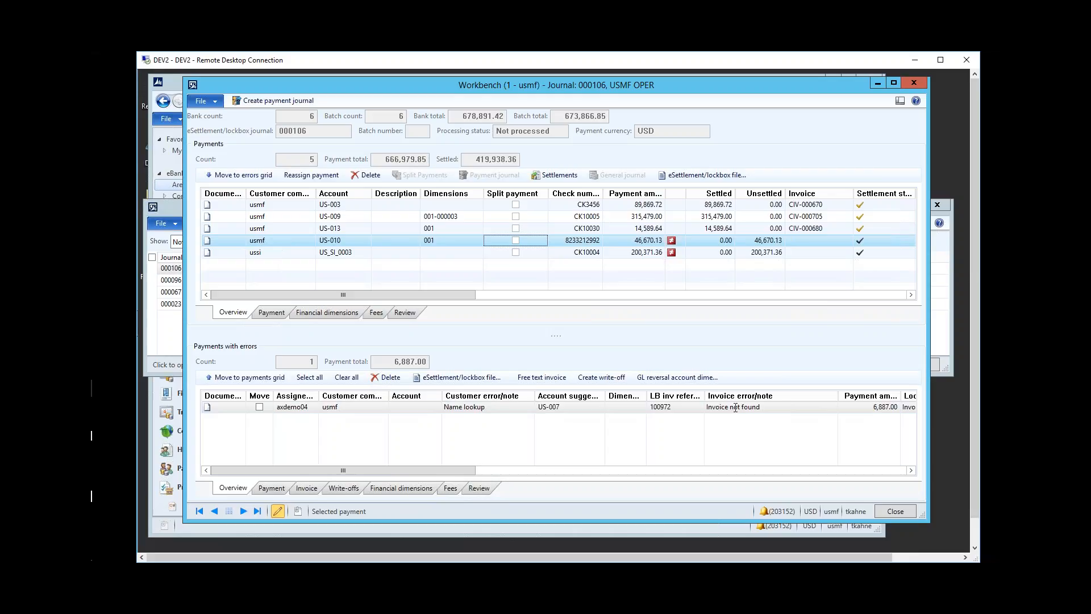
Attach a note to the 6,887.00 error payment reading "We need to discuss.. I'm thinking this is an error, let's talk"
left_click(210, 408)
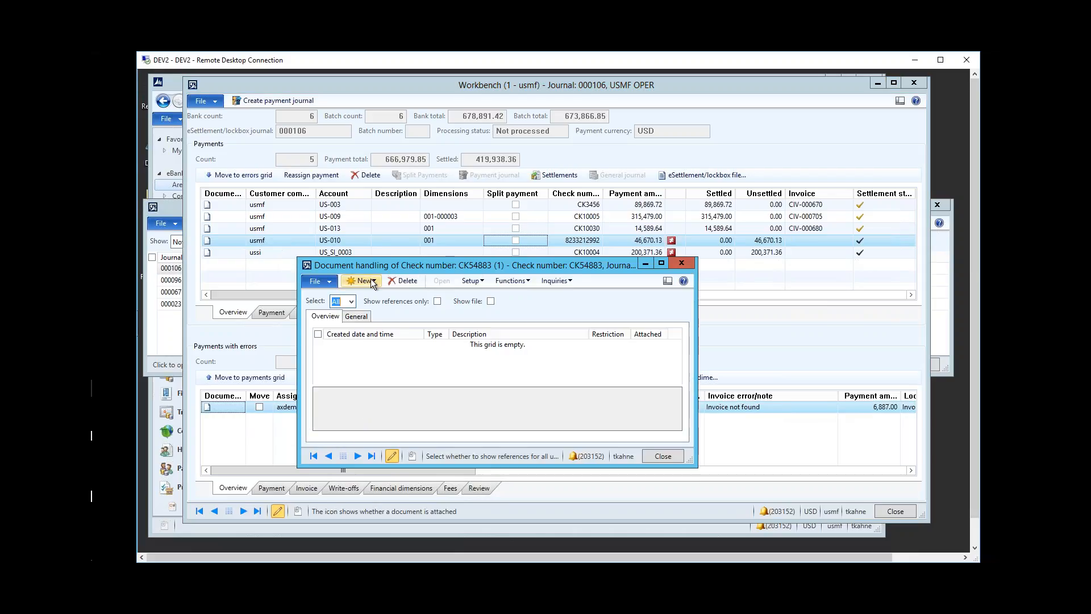
left_click(364, 280)
left_click(368, 356)
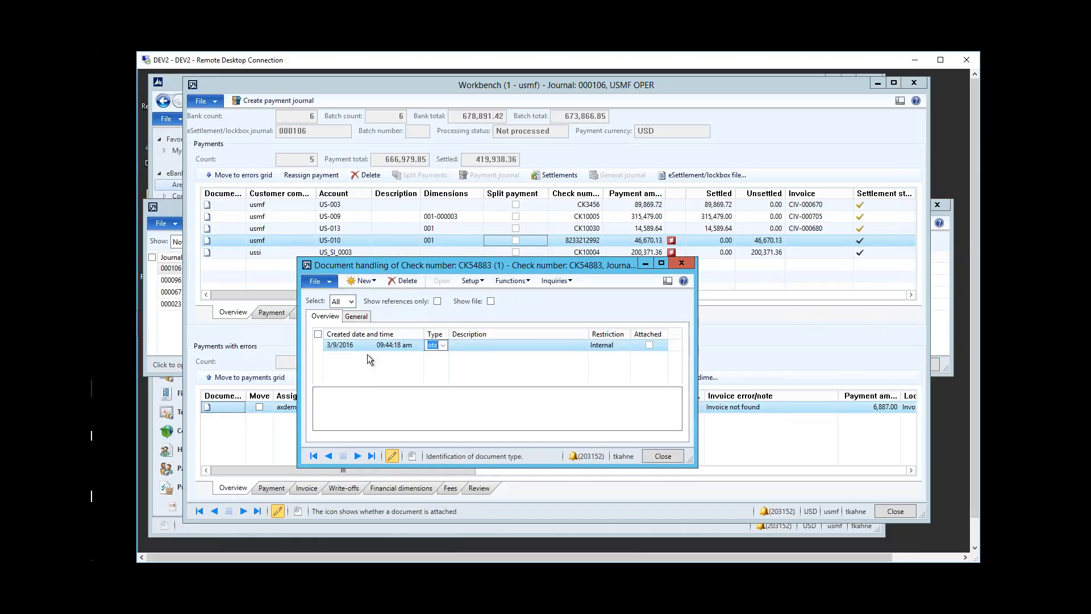
left_click(369, 399)
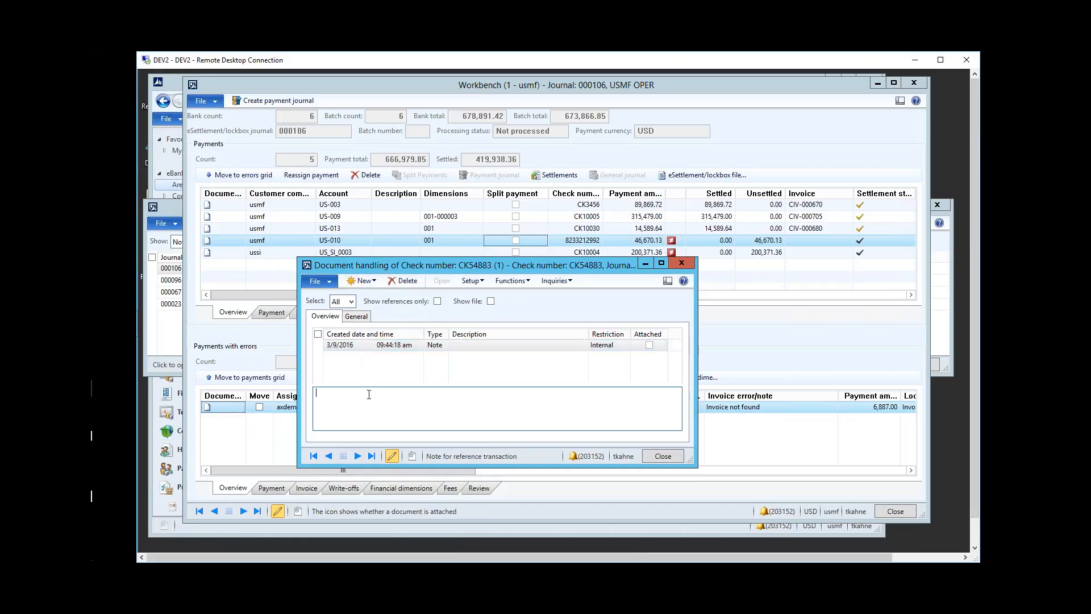
type("We need to discuss.. I'm thinking this is an er")
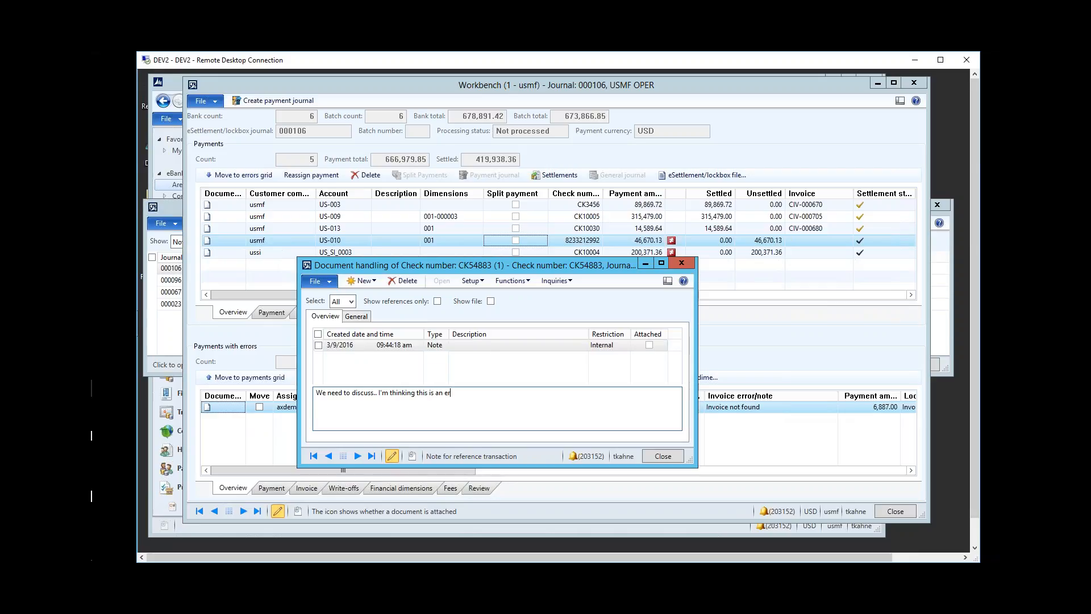
type("ror, let's talk")
left_click(682, 263)
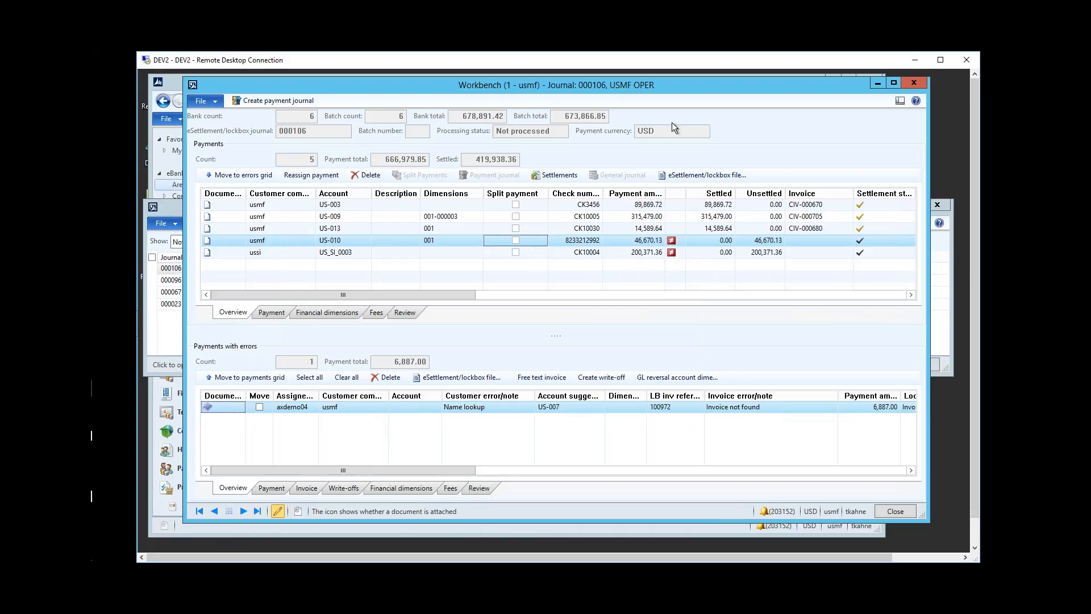
Close the workbench and the journal list, and open the eSettlement write-off rules
left_click(913, 84)
left_click(938, 205)
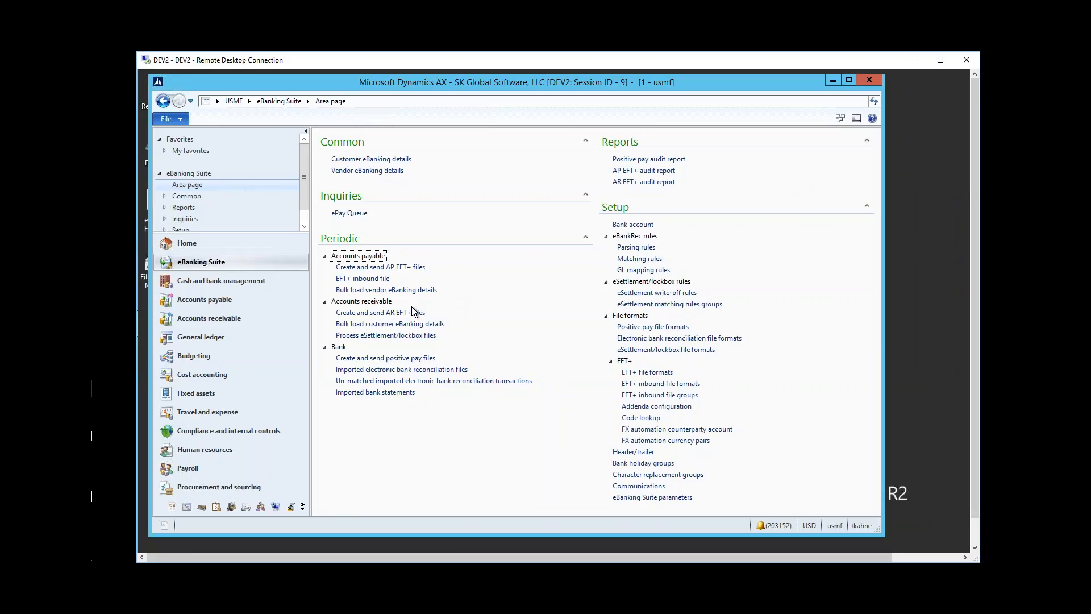
left_click(658, 293)
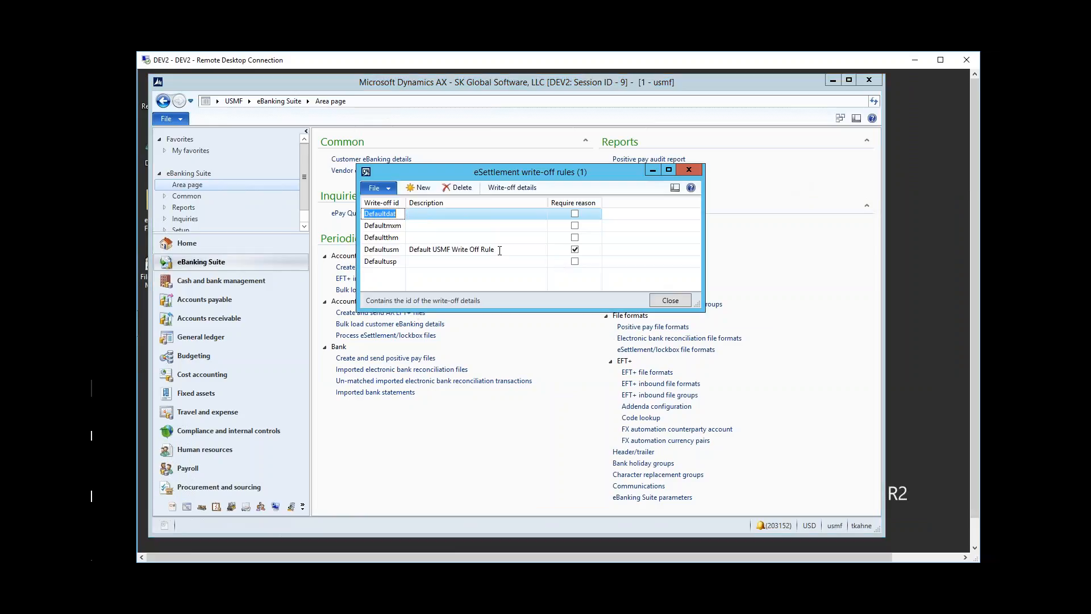
Review the write-off details of the Default USMF Write Off Rule, and close the details and the write-off rules
left_click(503, 250)
left_click(504, 187)
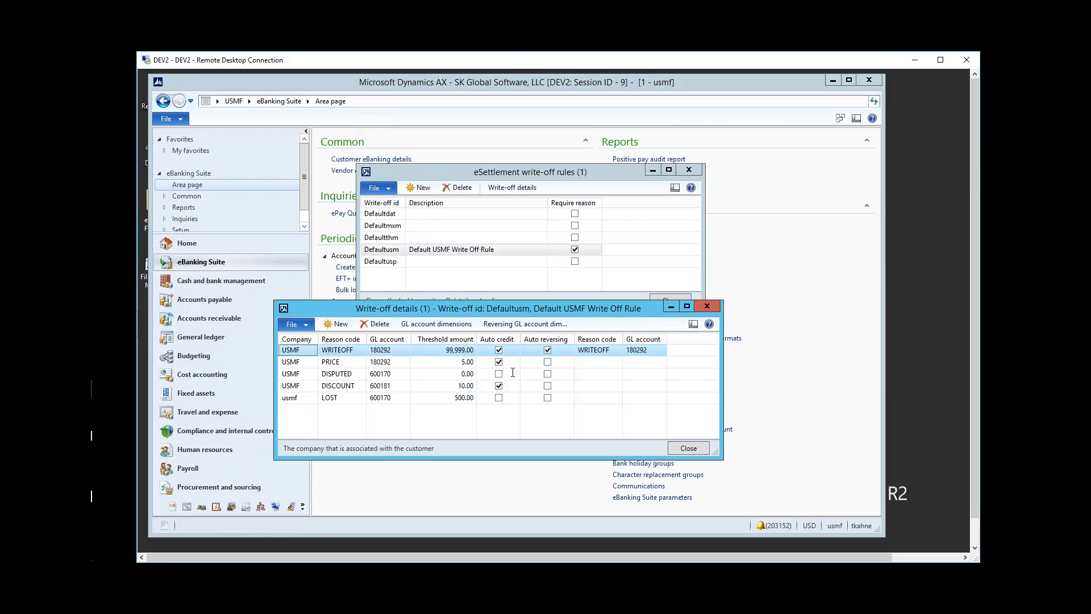
left_click(701, 308)
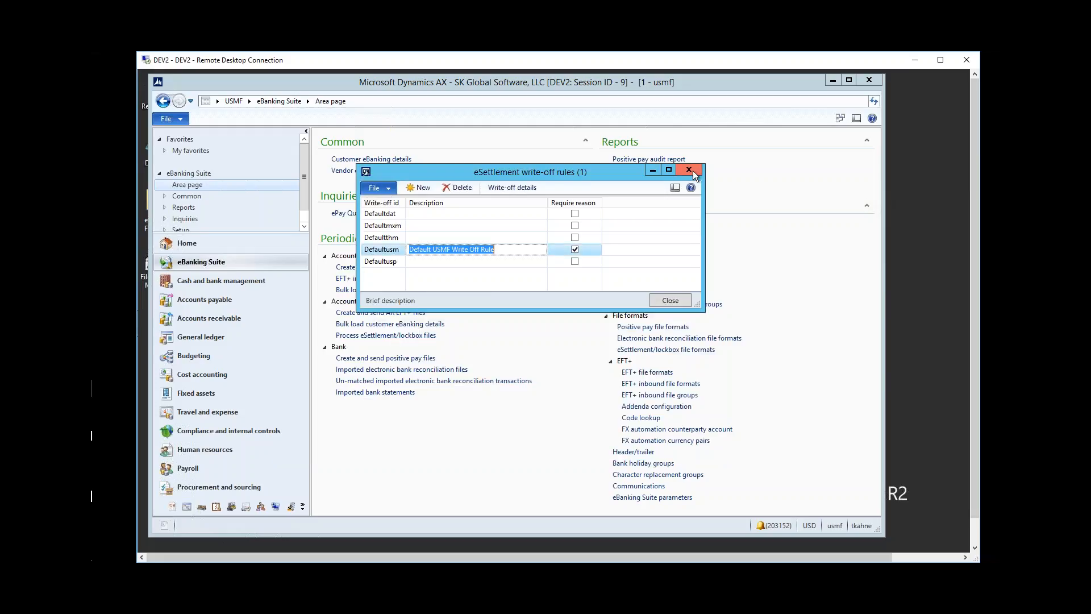
left_click(689, 170)
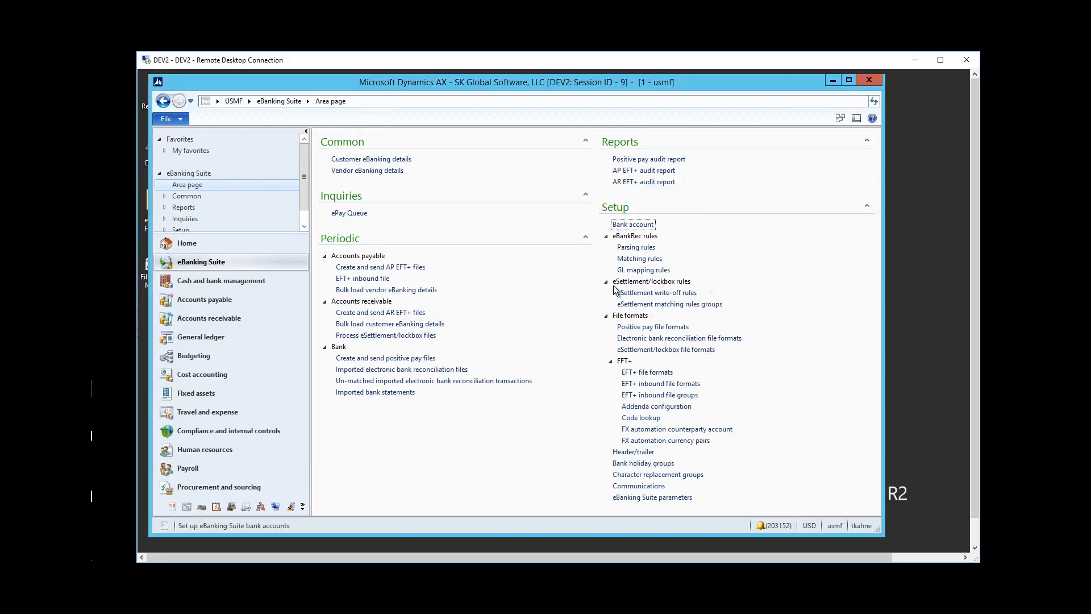
Open the eSettlement matching rules groups and display the matching rules of the Custom group
left_click(654, 305)
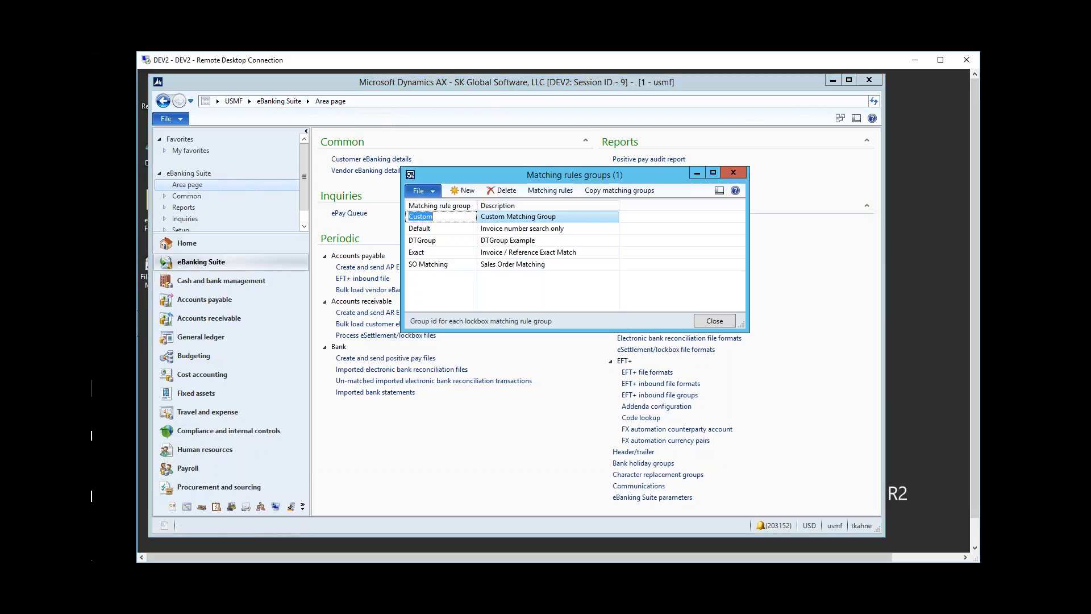
left_click(504, 251)
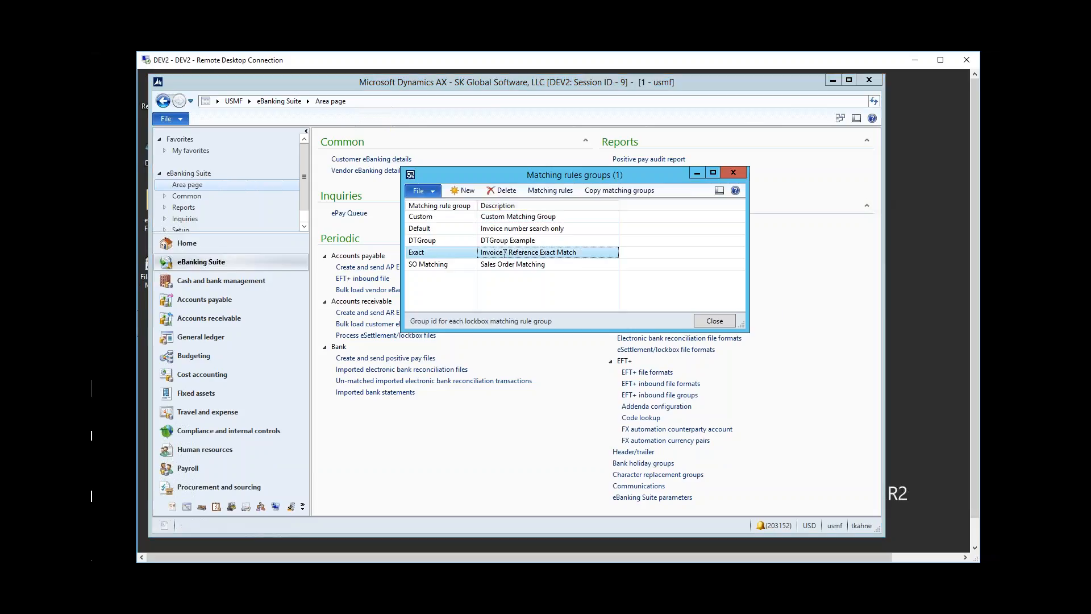
left_click(528, 217)
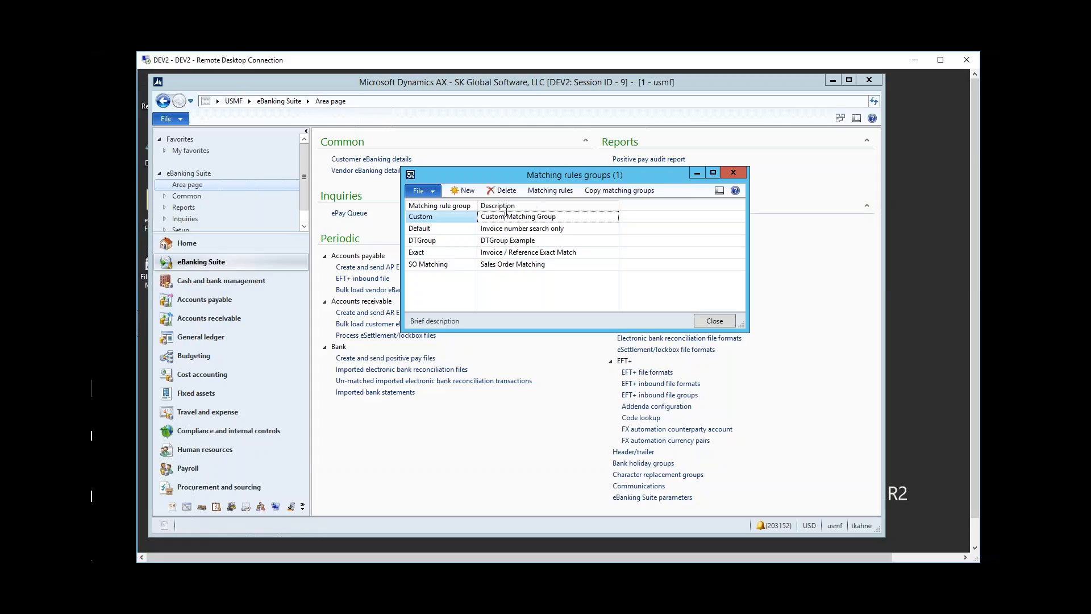
left_click(550, 190)
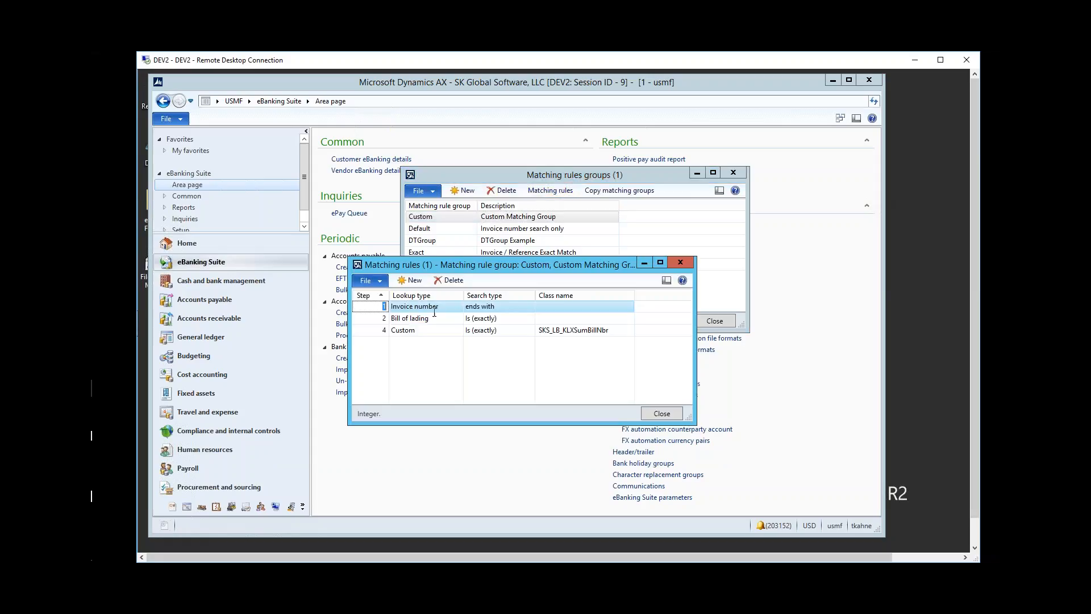
Review the lookup types available for step 1, keeping Invoice number, and inspect the class name of the Custom lookup rule
left_click(460, 305)
left_click(459, 306)
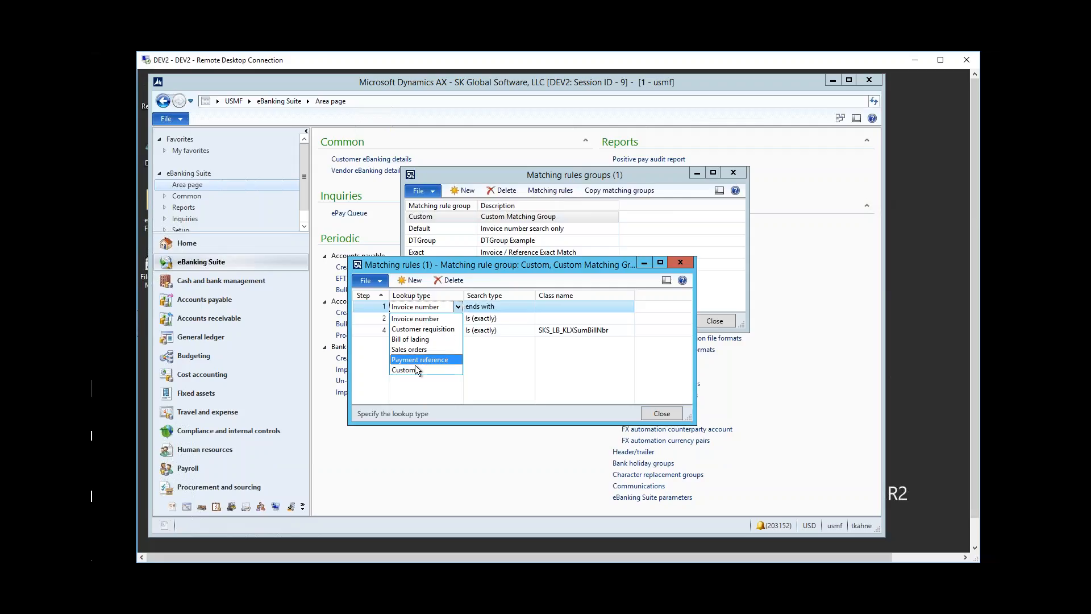
left_click(421, 319)
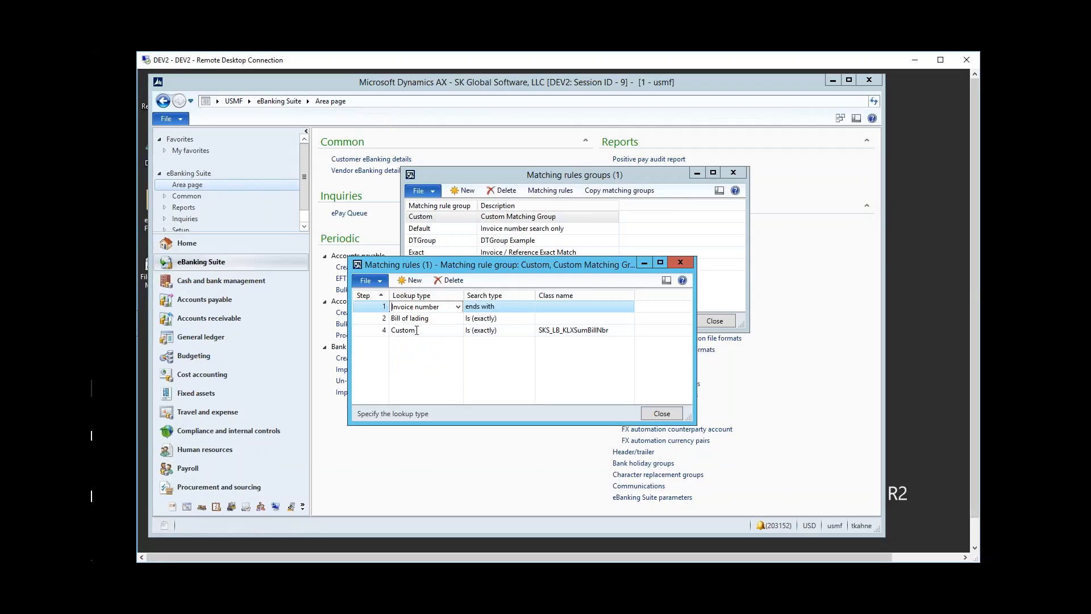
left_click(578, 330)
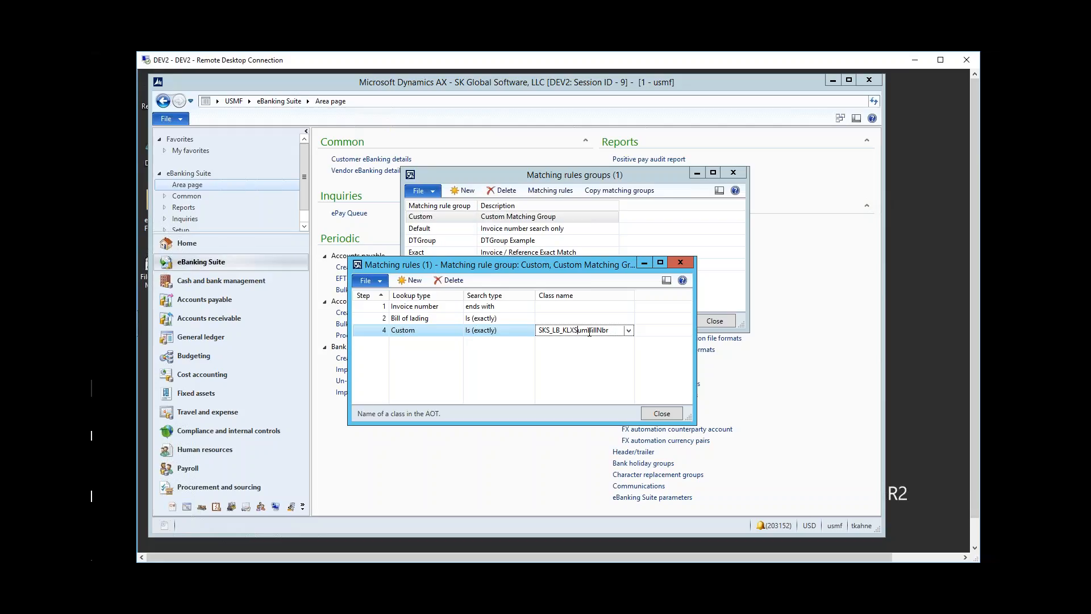
Close the matching rules and their groups, and switch to the AR eSettlement slide presentation
left_click(675, 263)
left_click(734, 173)
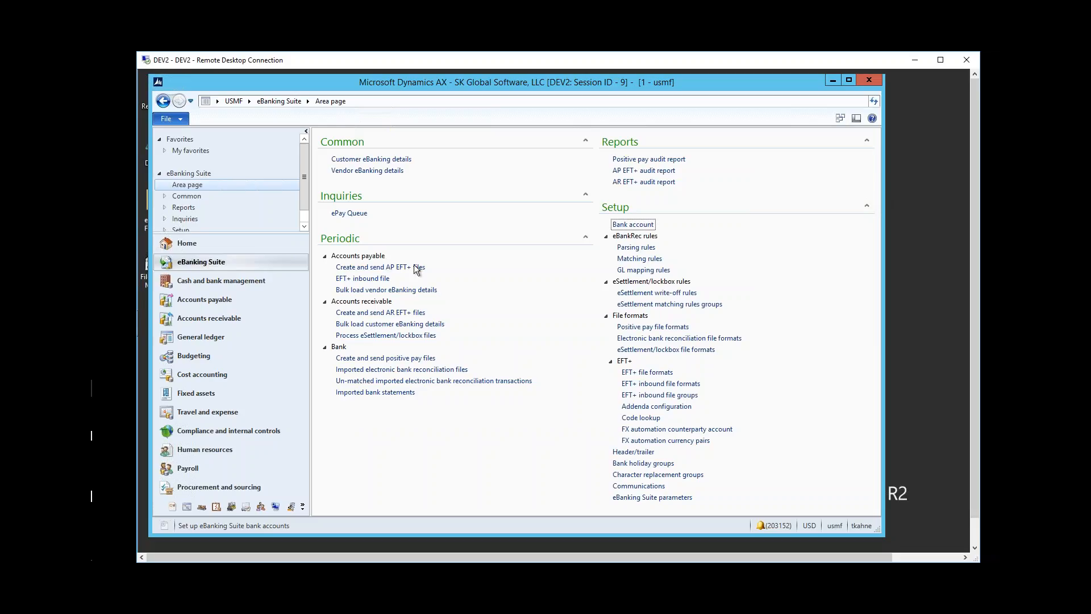
key("alt+Tab")
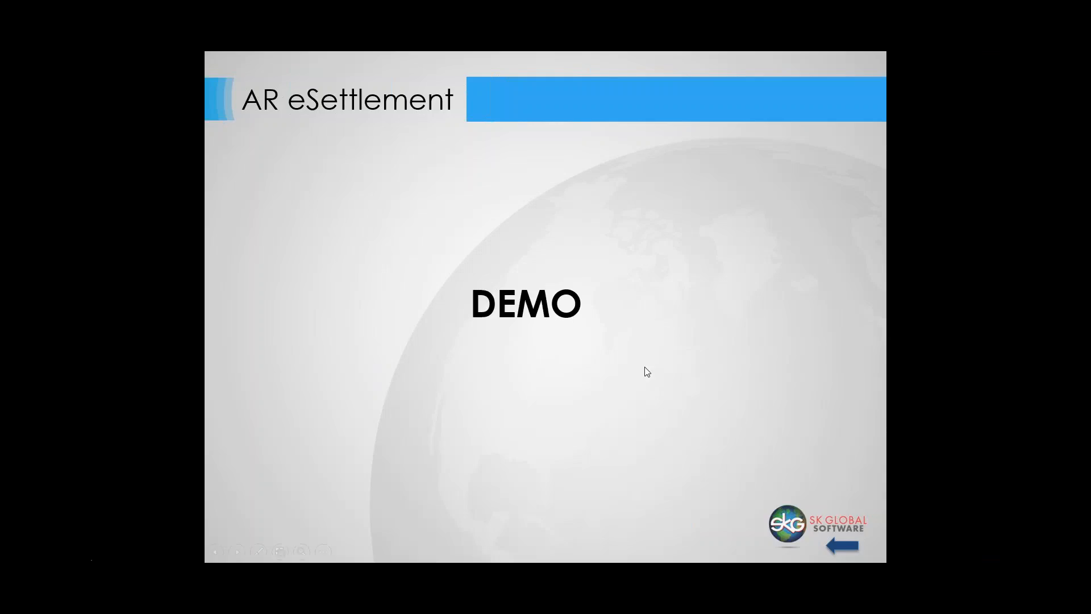